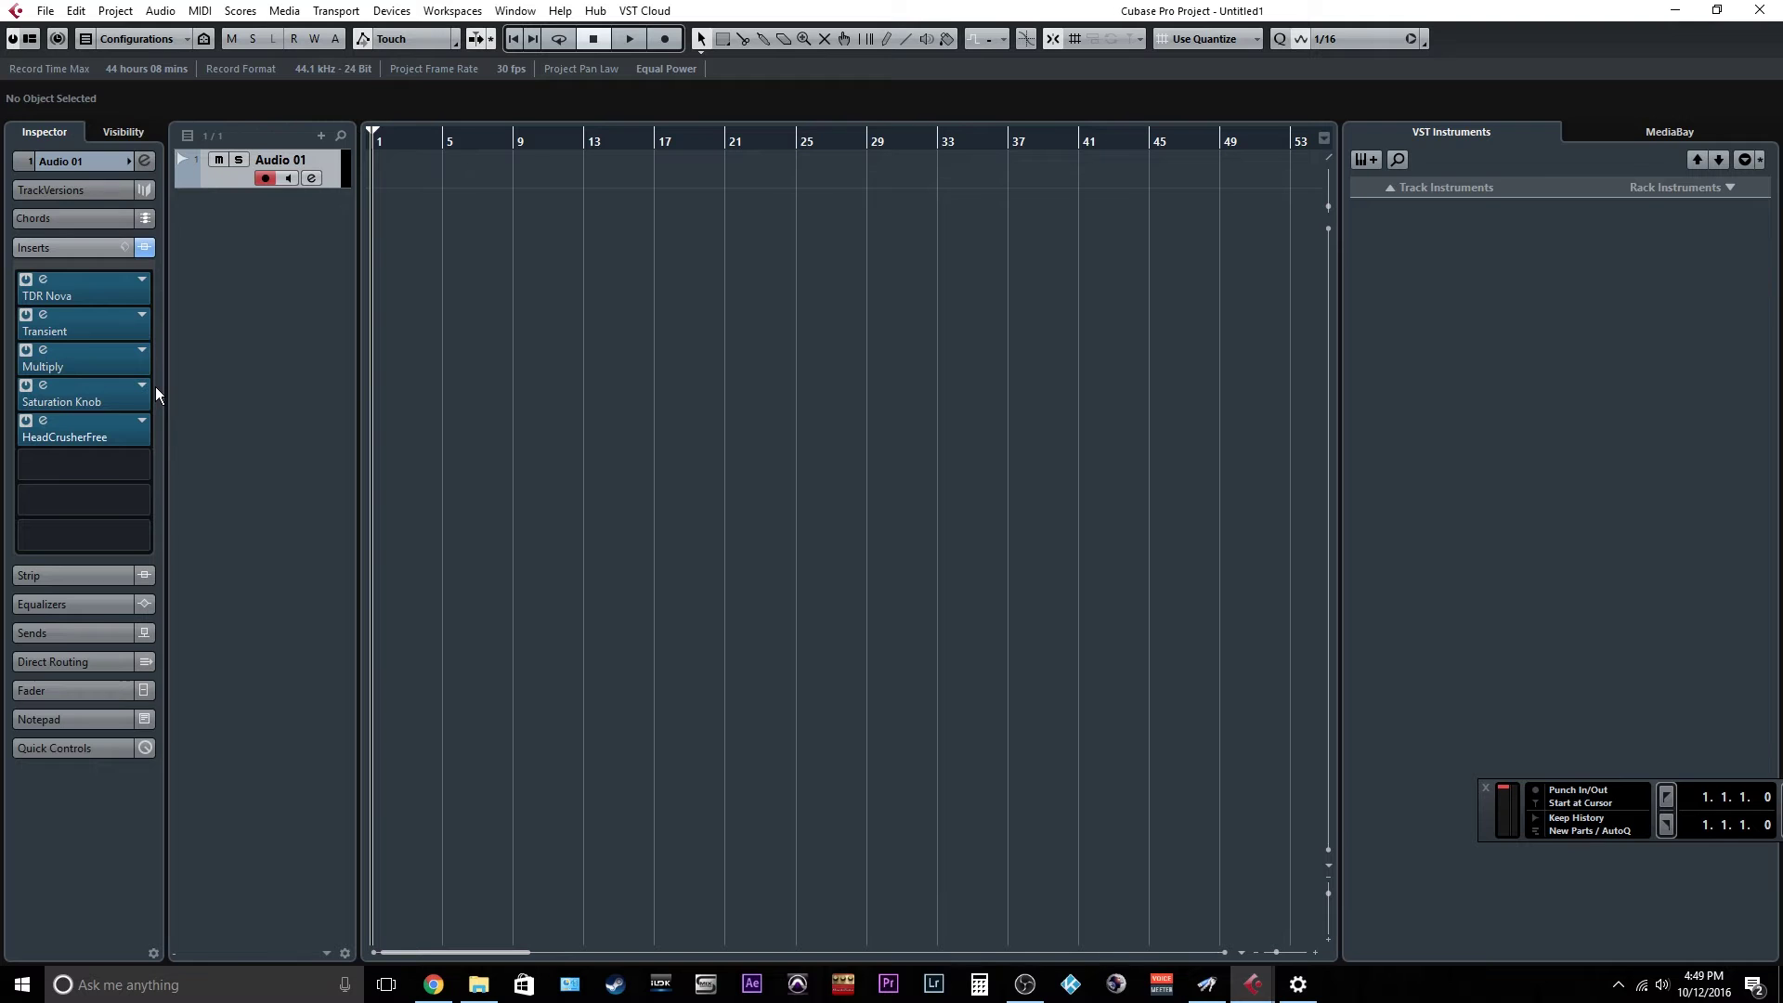
Open the TDR Nova insert on Audio 01 and dip band II to about -1.2 dB at 456 Hz
double_click(59, 284)
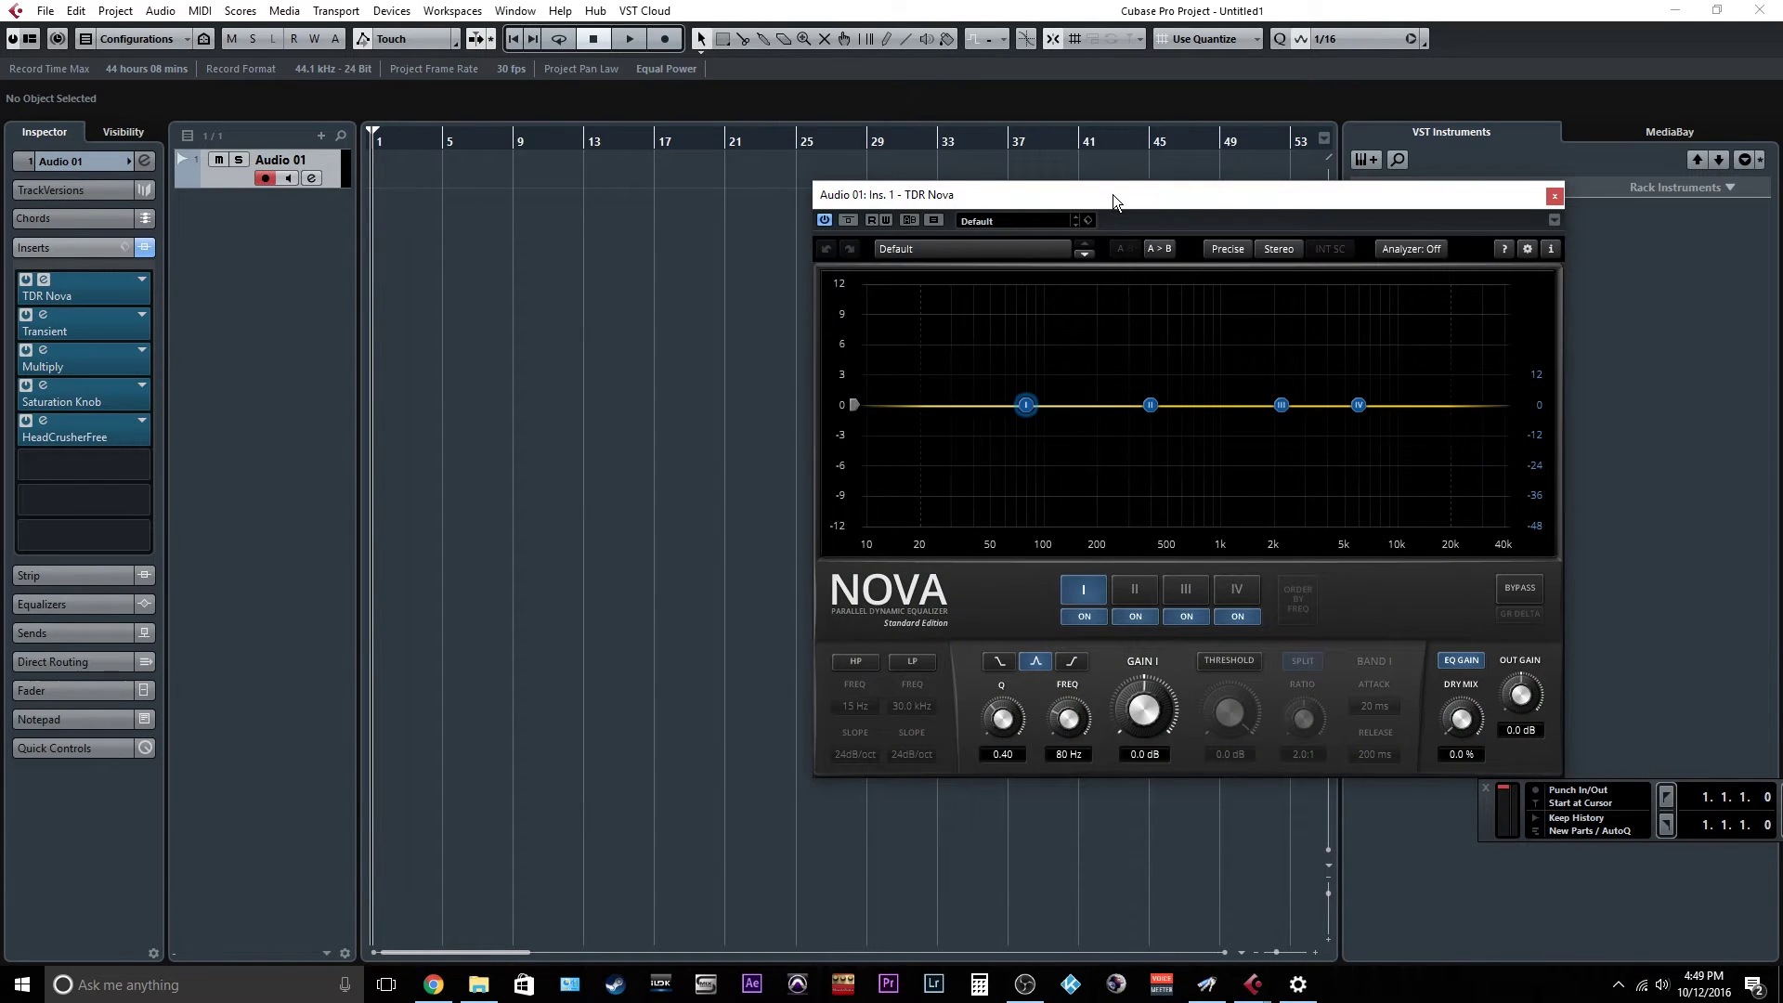
drag(1113, 201, 1016, 171)
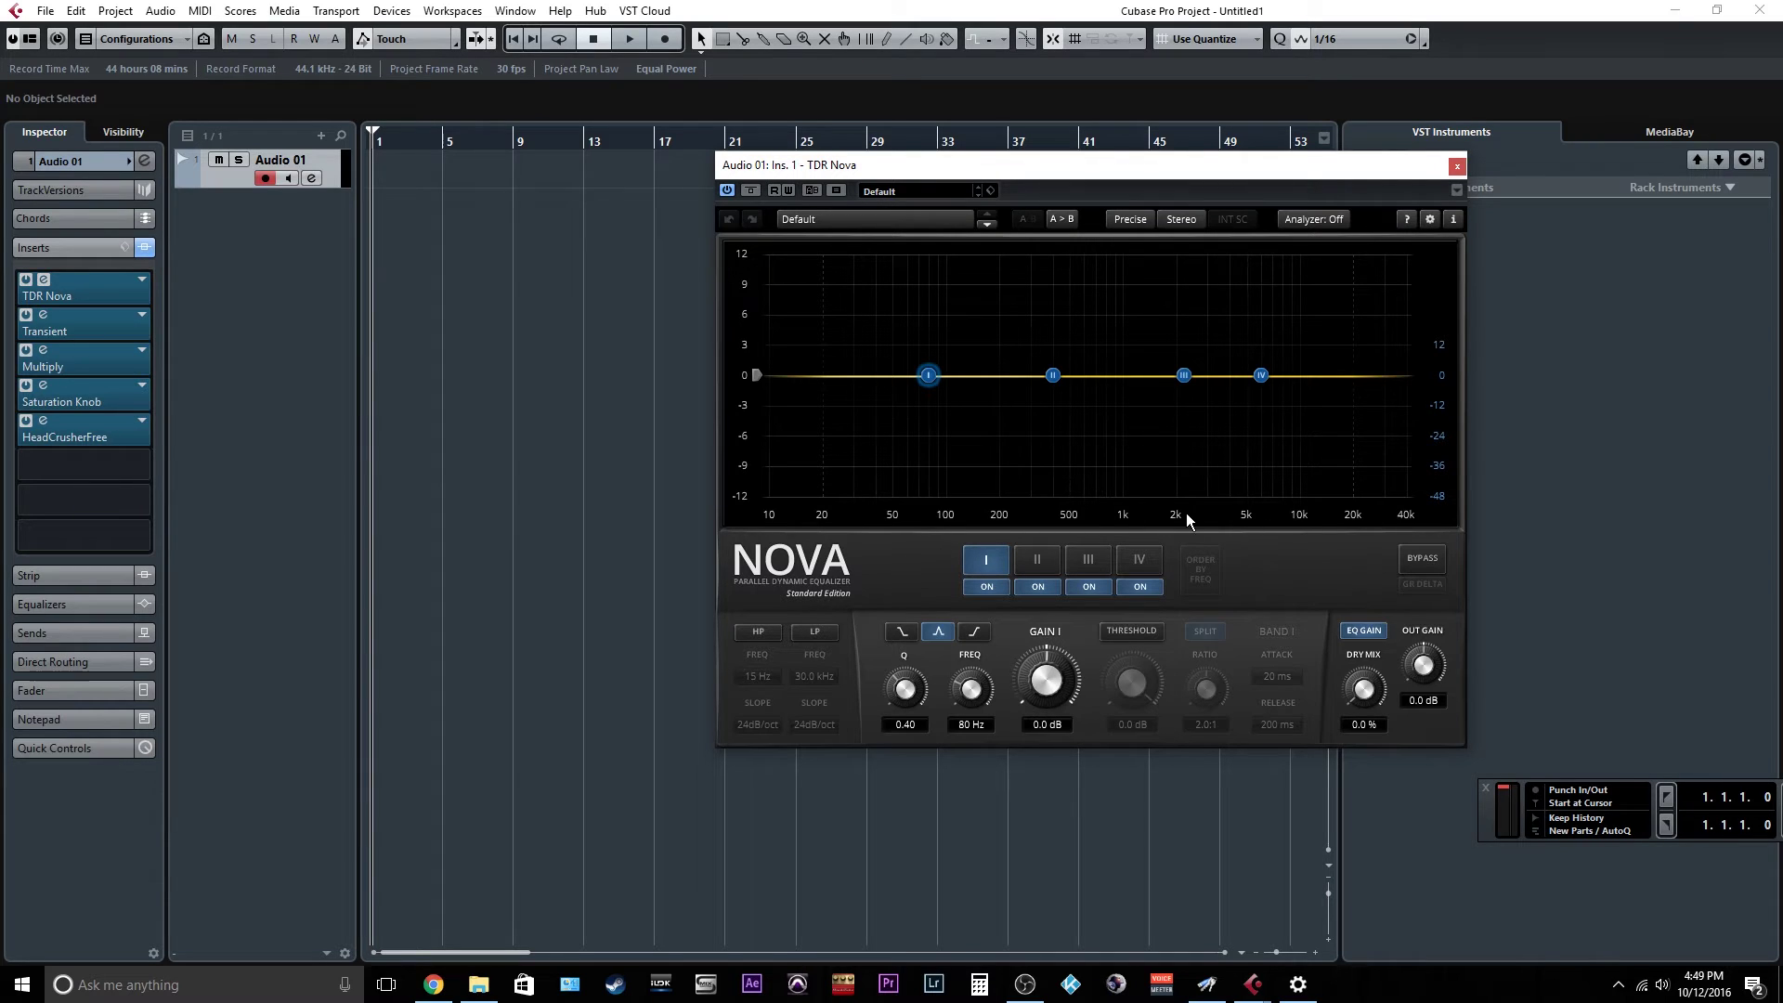
click(1022, 433)
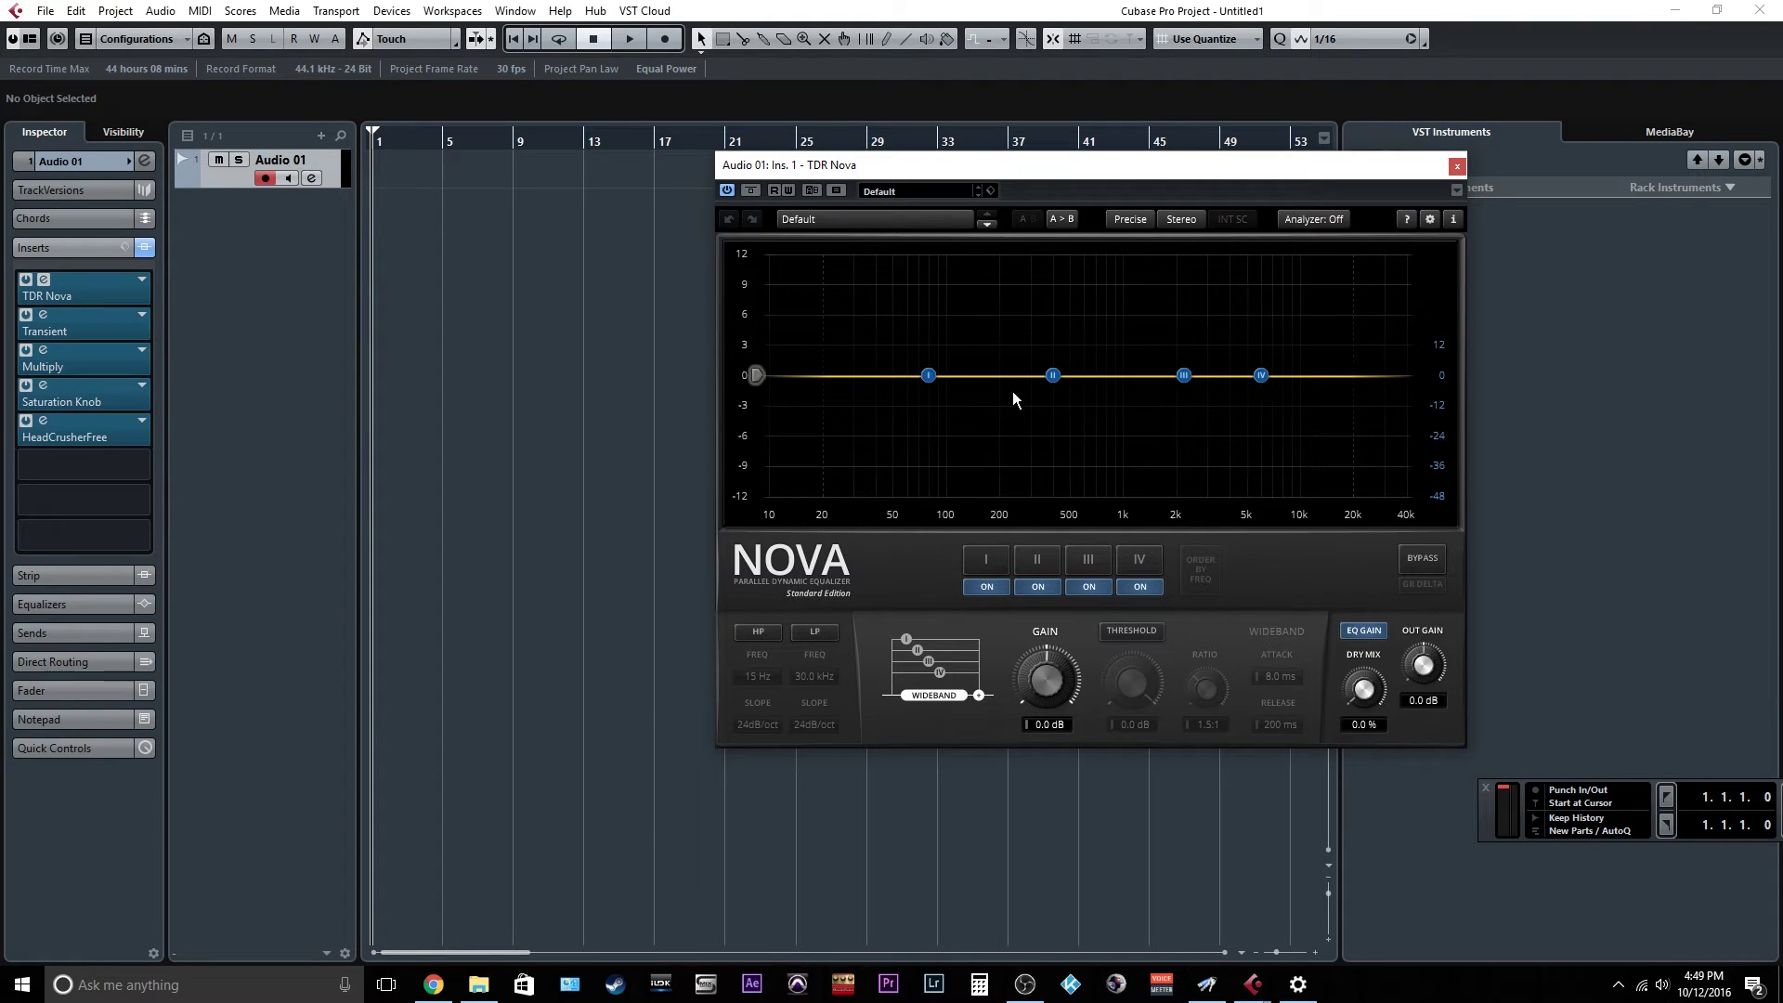
mouse_move(1052, 383)
mouse_down()
mouse_move(1107, 363)
mouse_move(1063, 382)
mouse_move(1066, 405)
mouse_move(1034, 354)
mouse_move(1007, 350)
mouse_move(1257, 375)
mouse_move(1087, 394)
mouse_move(1050, 369)
mouse_move(1064, 389)
mouse_up()
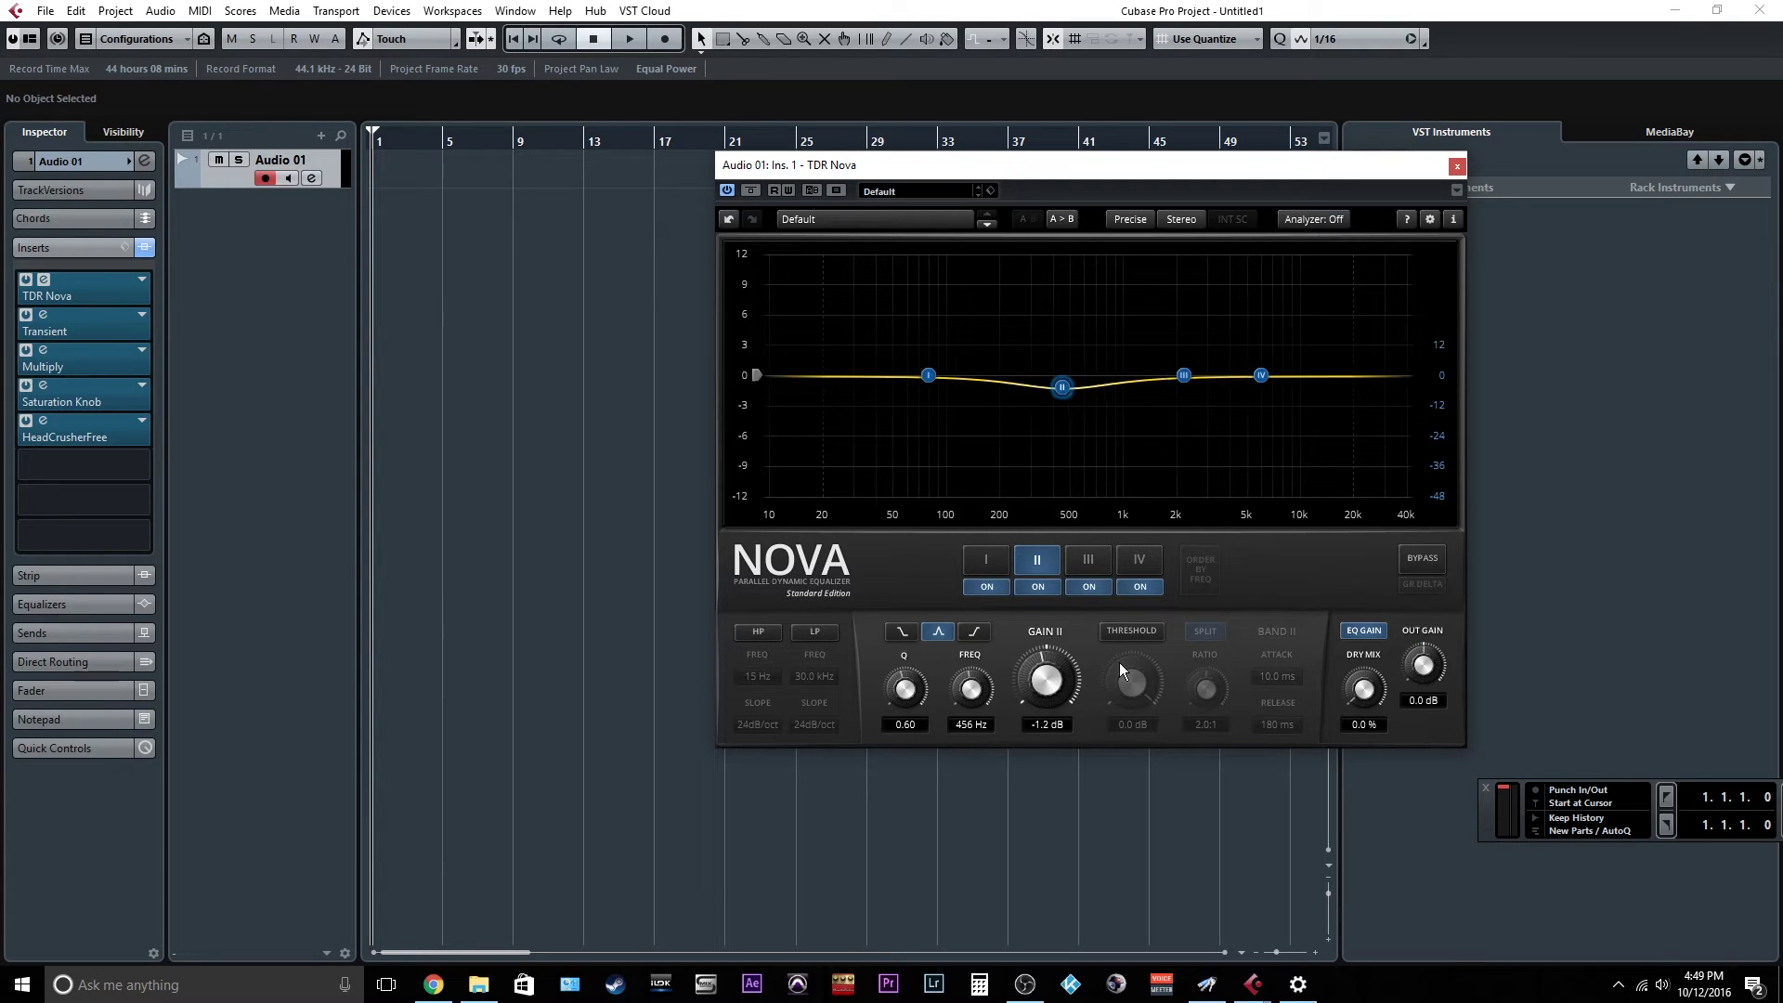
Try out the dynamic threshold on band II and switch it back off
click(1130, 632)
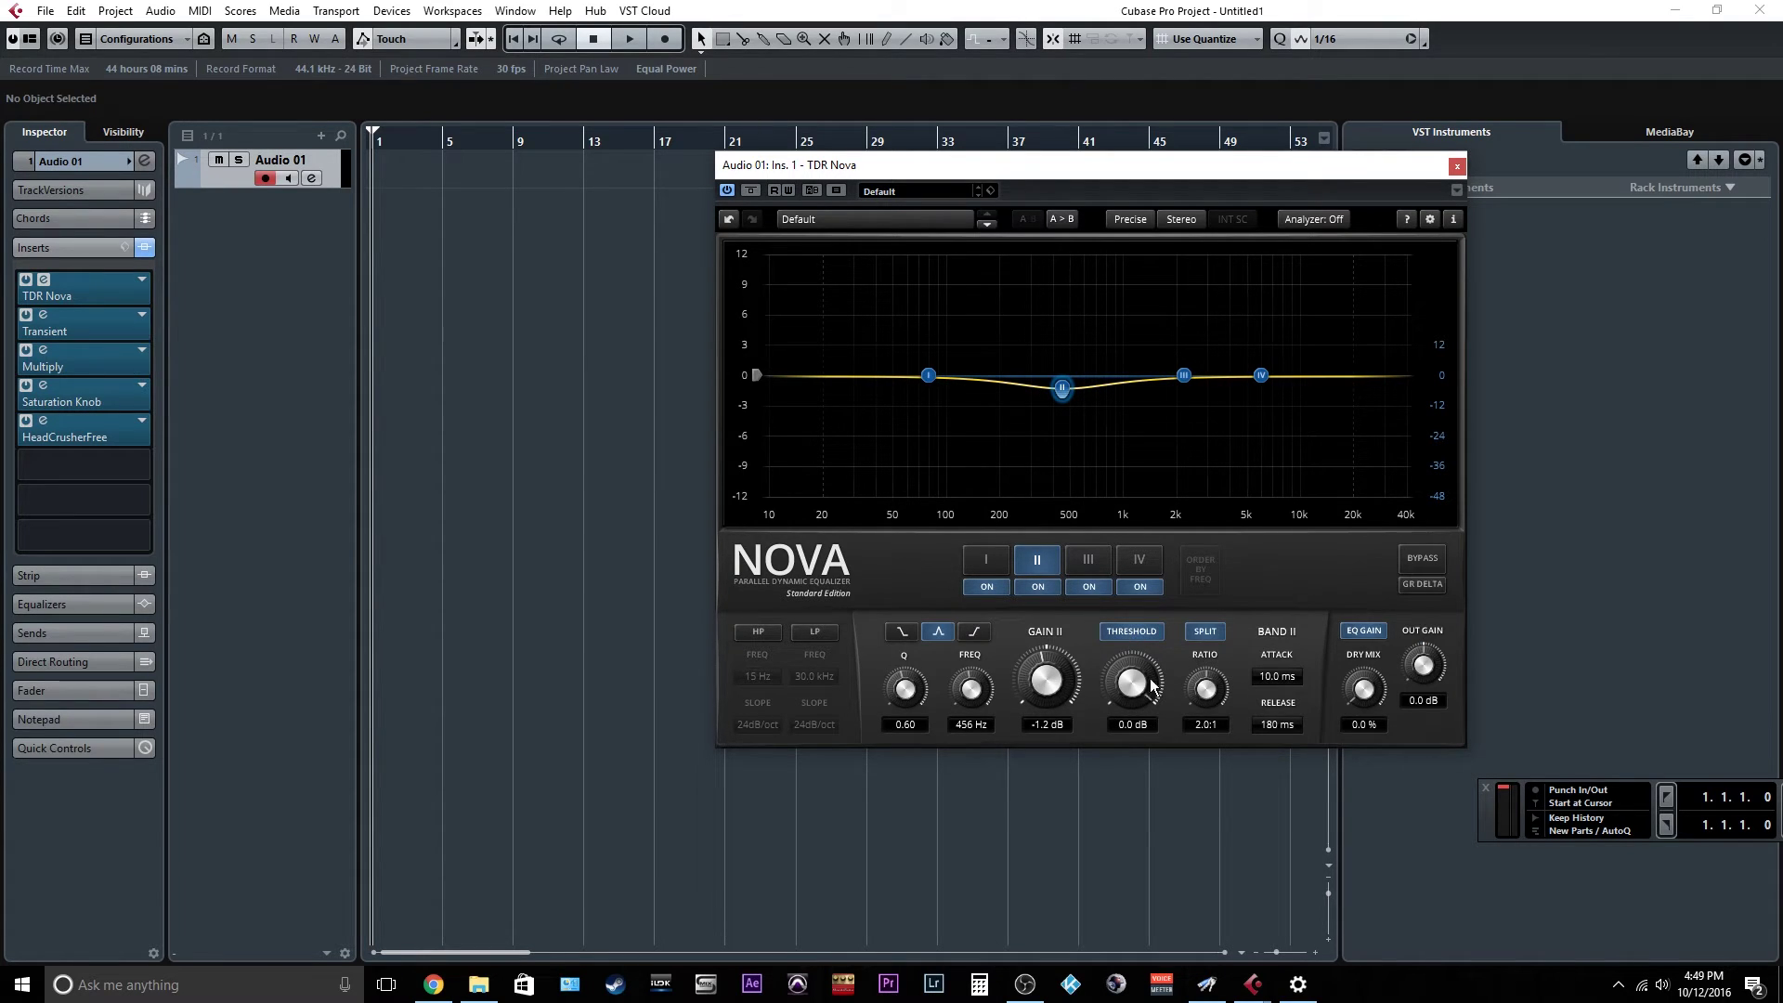
mouse_move(1149, 680)
mouse_down()
mouse_move(1149, 710)
mouse_move(1126, 651)
mouse_up()
click(1152, 633)
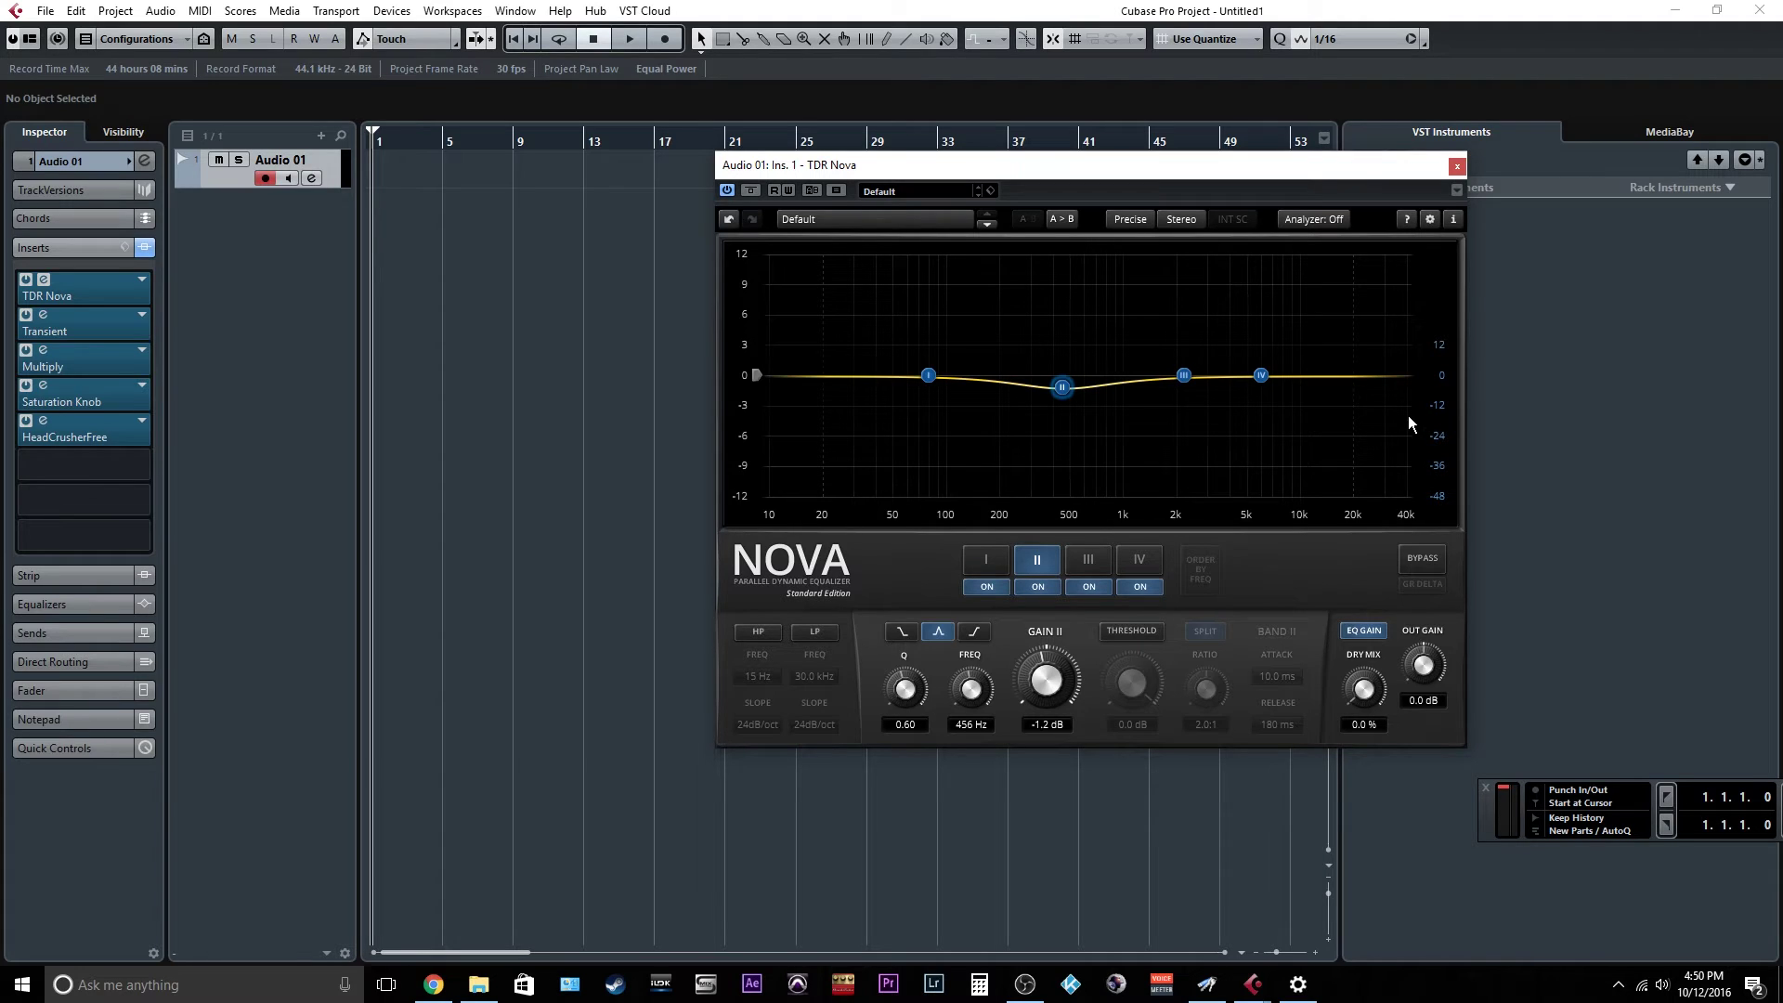
Shift band II to 445 Hz at -1.4 dB and close the TDR Nova editor
drag(1064, 390, 1062, 391)
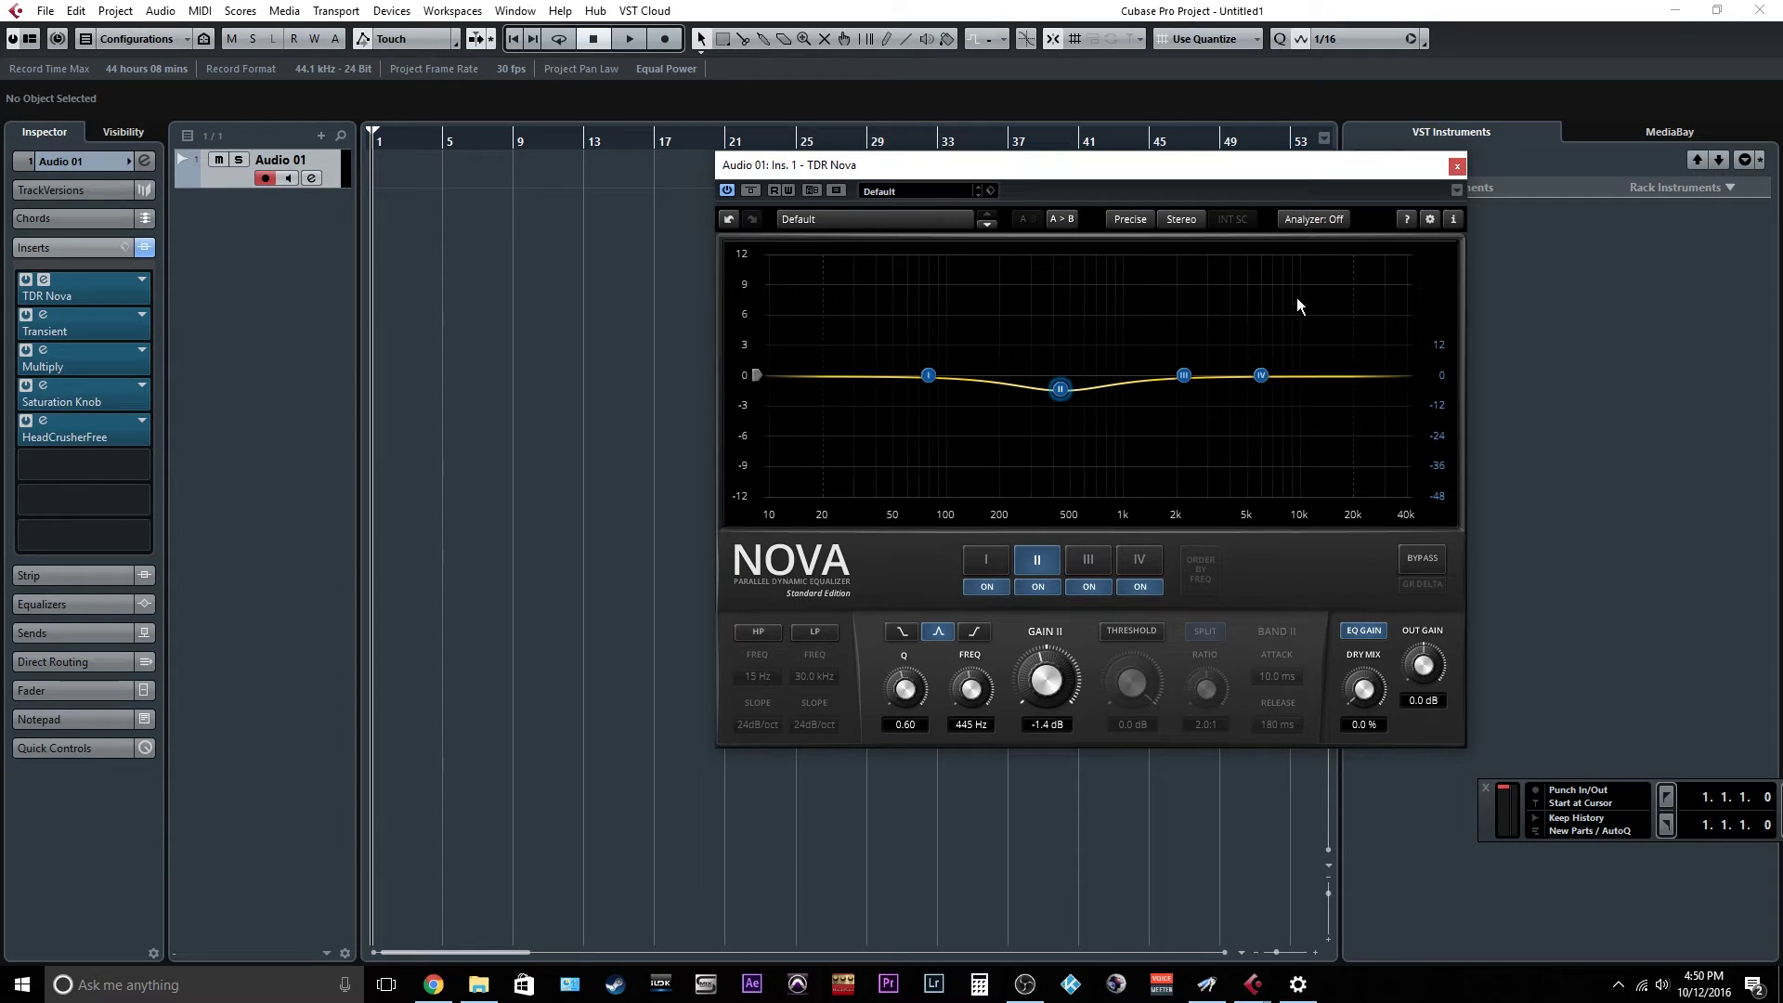
click(1457, 172)
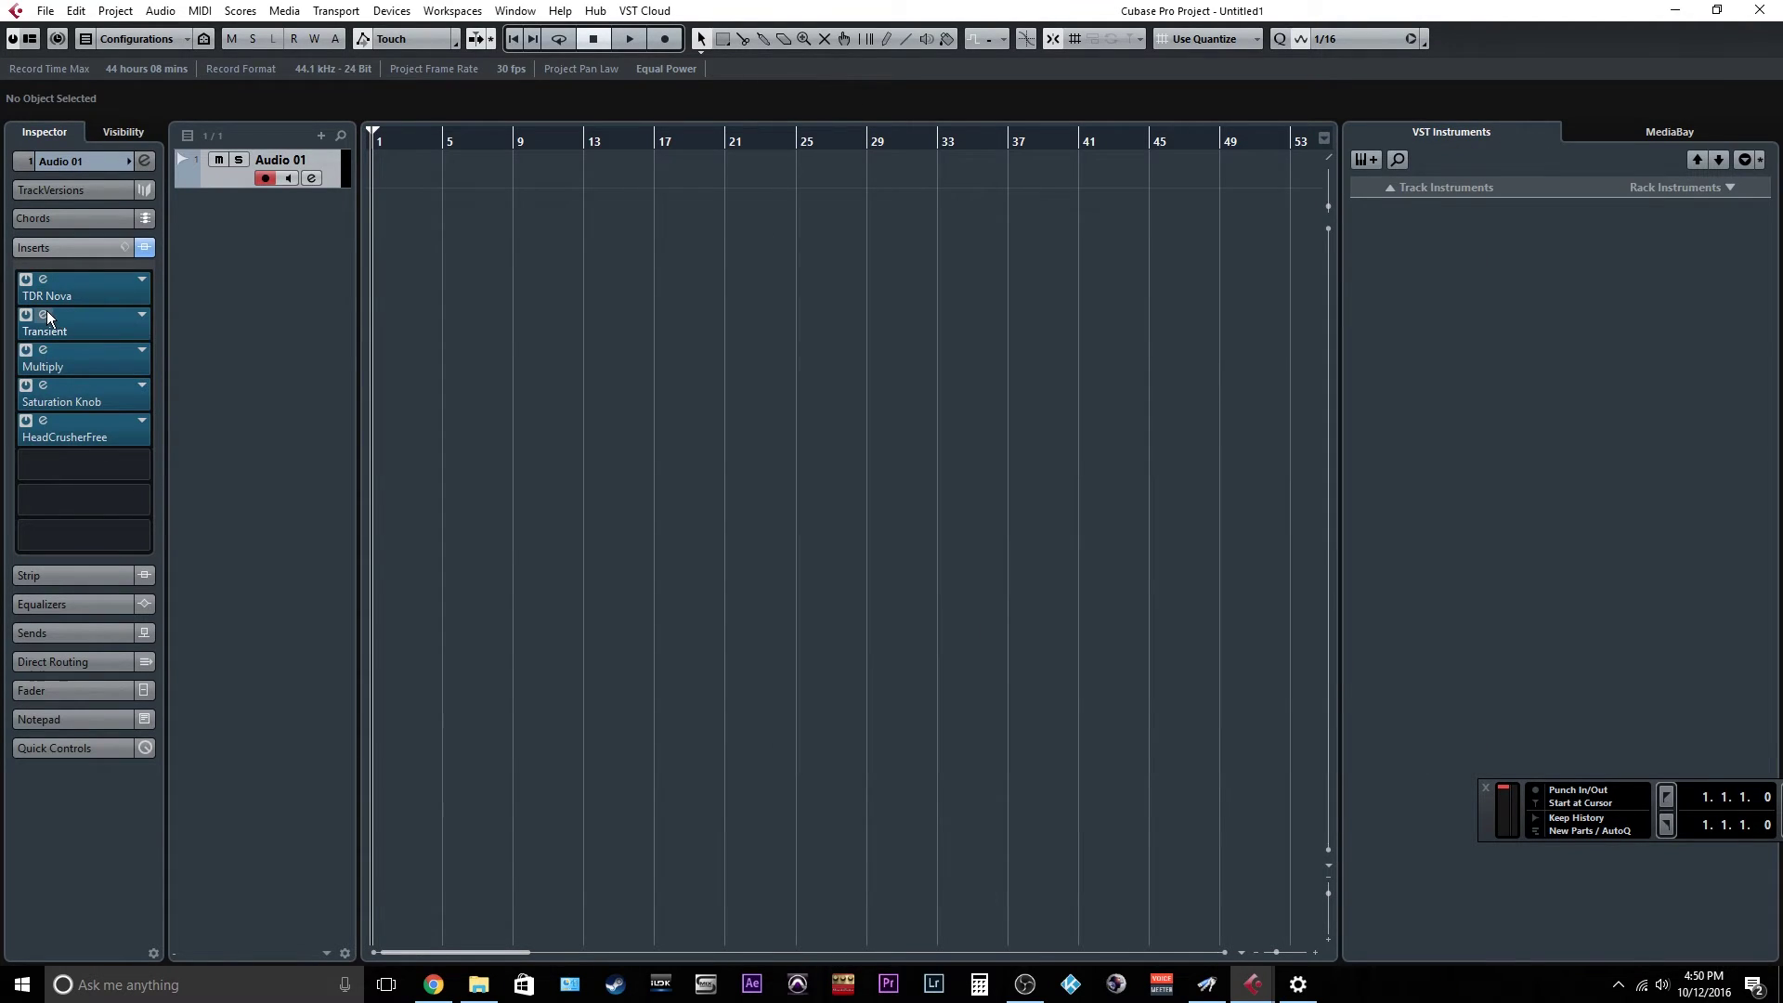
Adjust the Attack and Sustain amounts in the Transient insert and close its editor
click(44, 315)
drag(1094, 291, 977, 270)
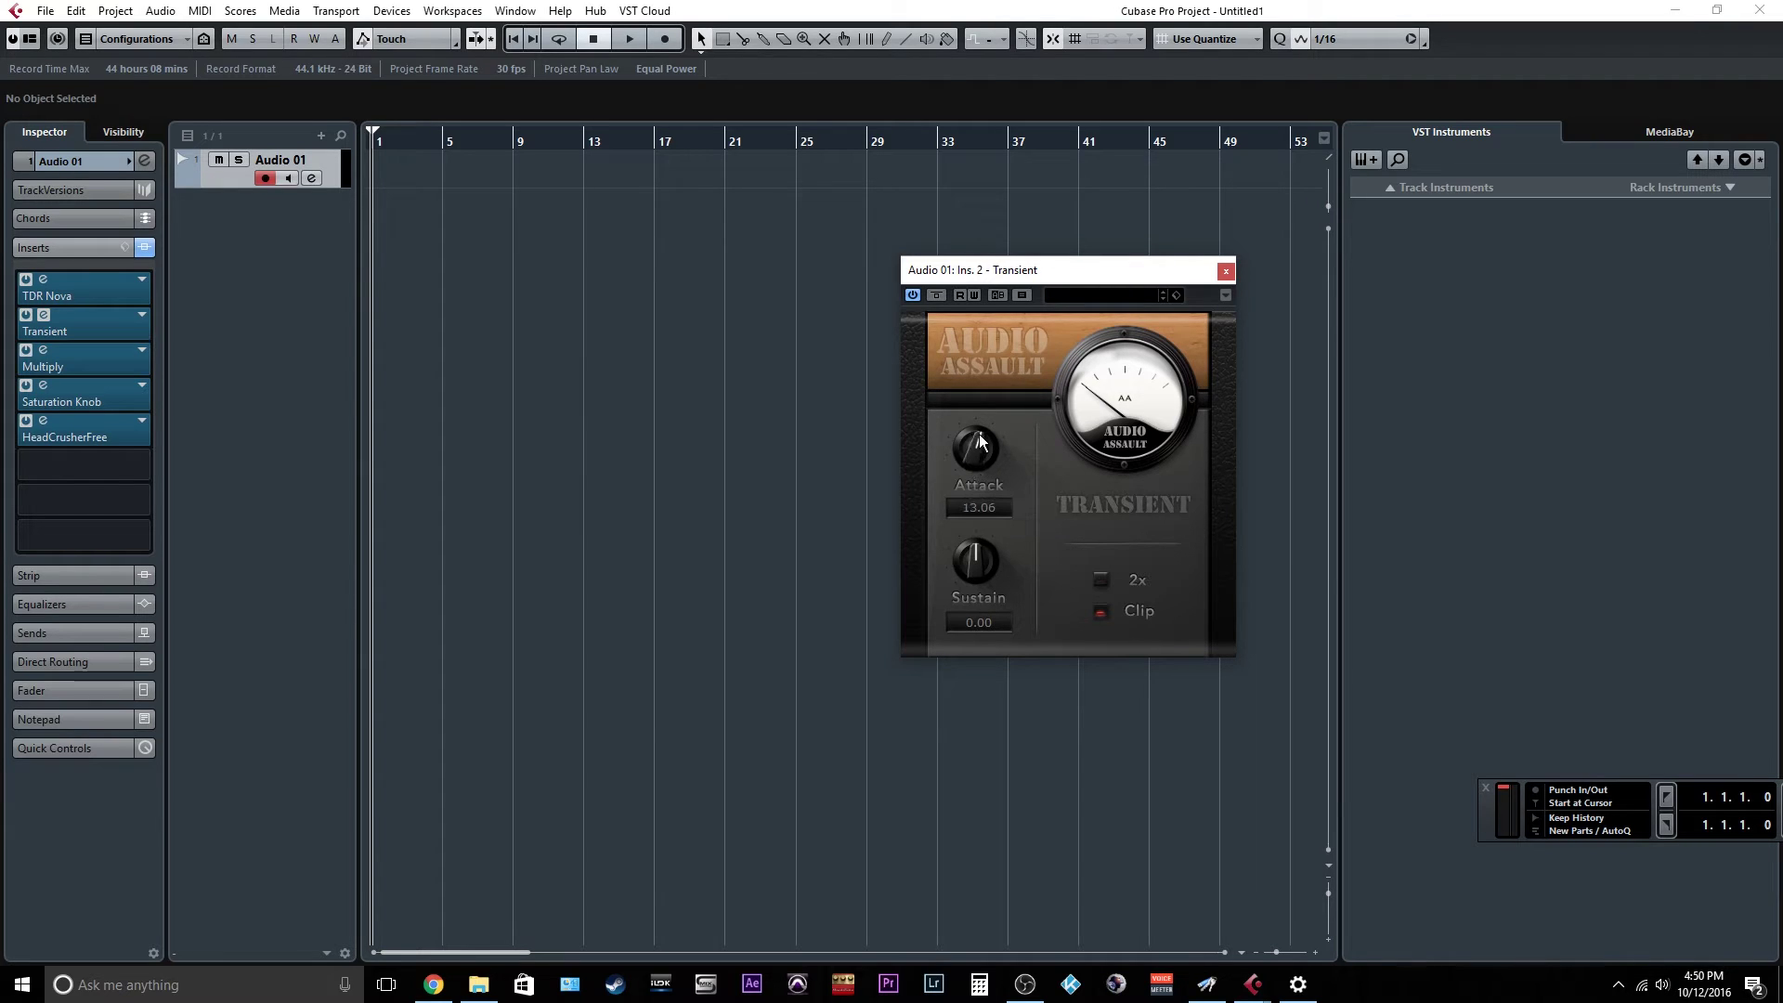
drag(980, 440, 979, 446)
drag(976, 560, 990, 538)
drag(983, 540, 969, 560)
drag(964, 463, 927, 276)
drag(925, 448, 923, 466)
click(1224, 274)
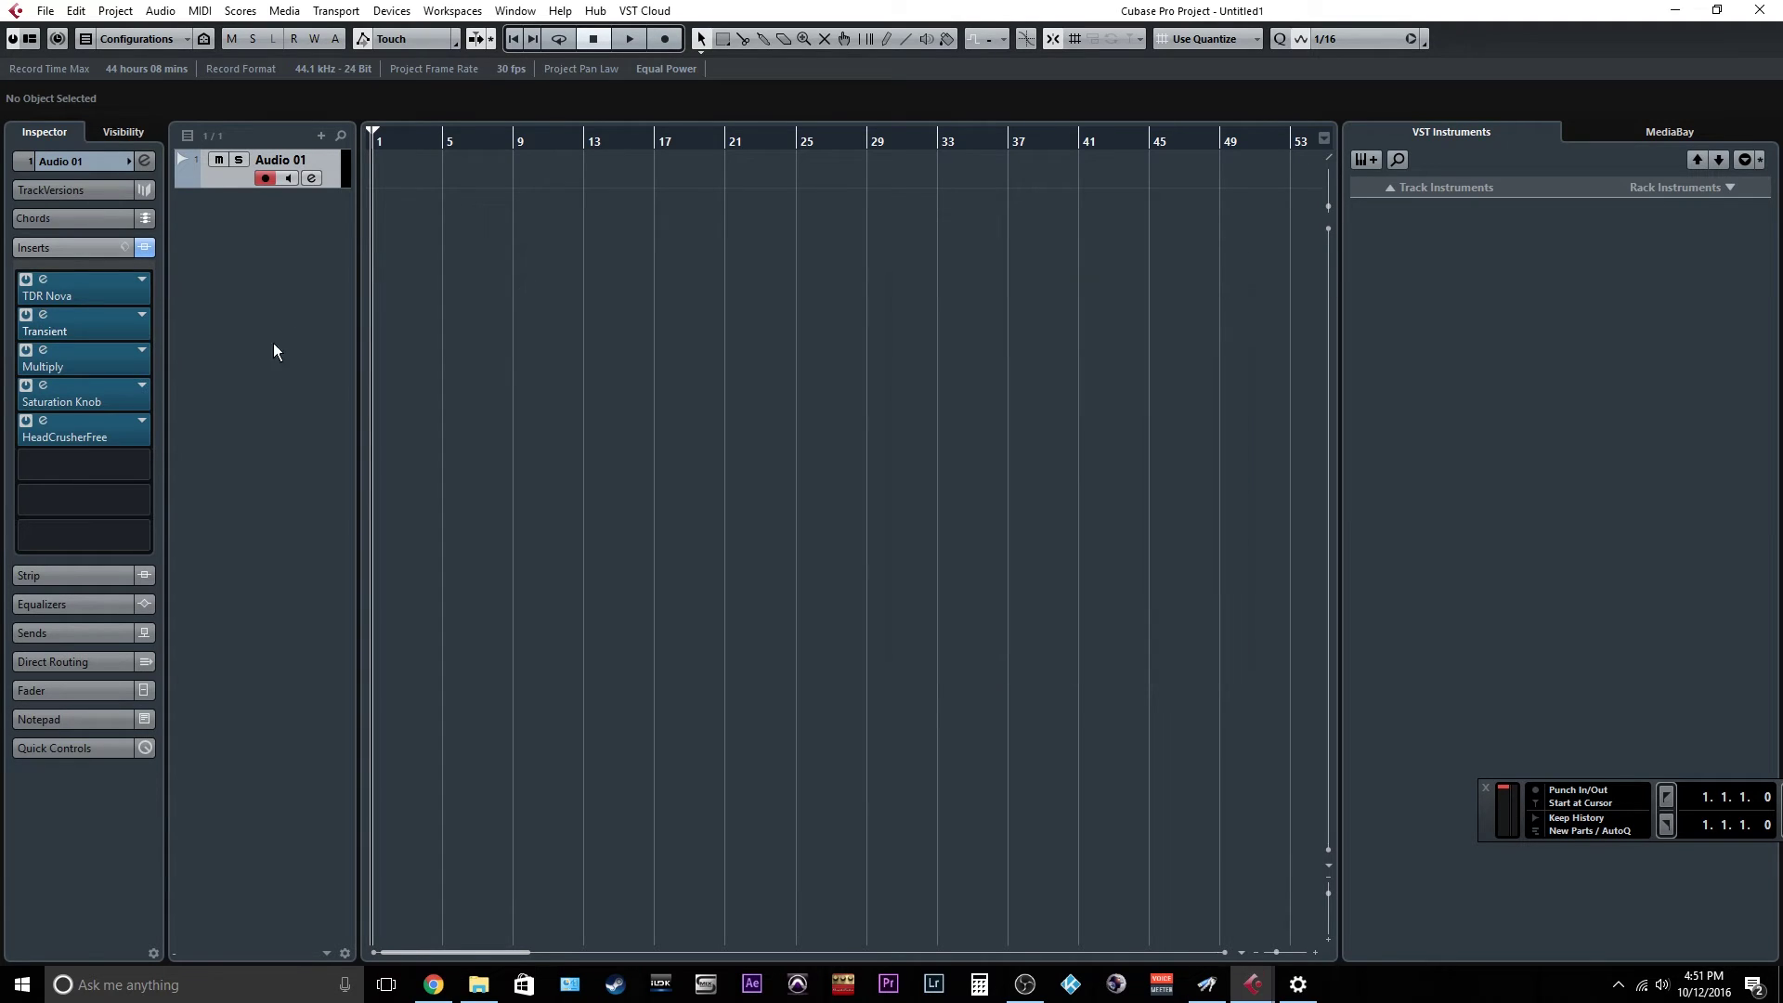
Open the Multiply insert and lower its effect level to -16.1 dB
click(42, 352)
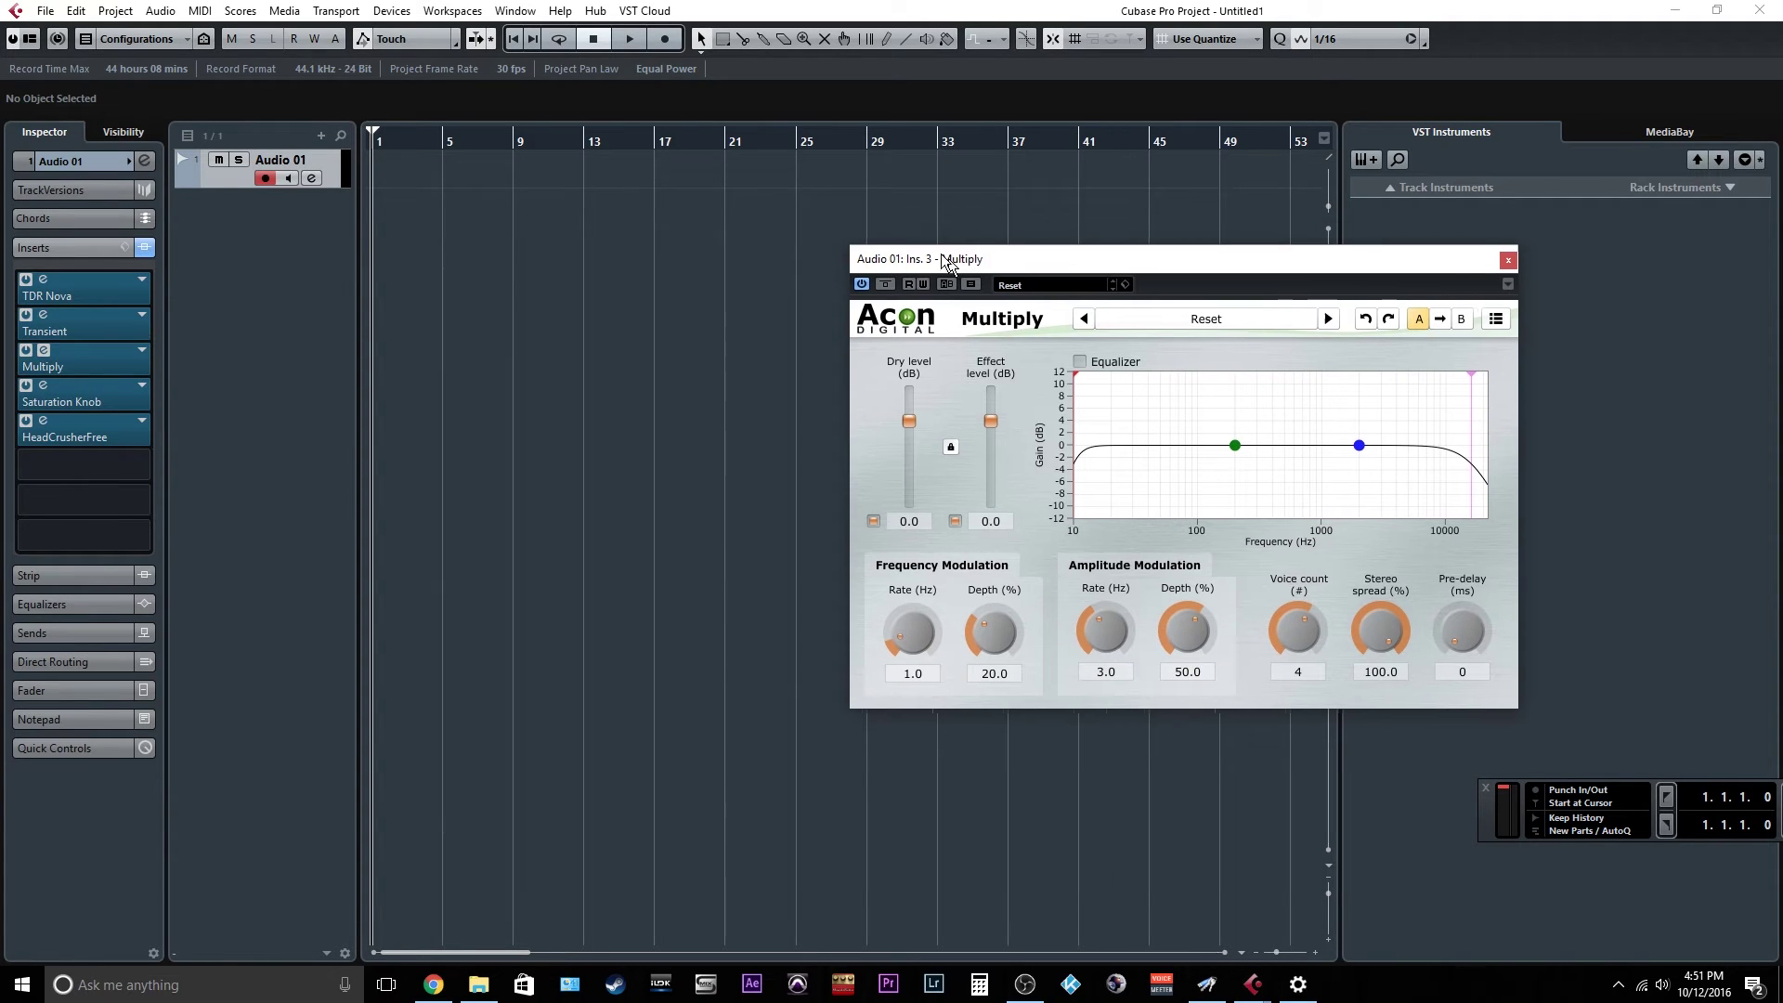
drag(958, 260, 722, 198)
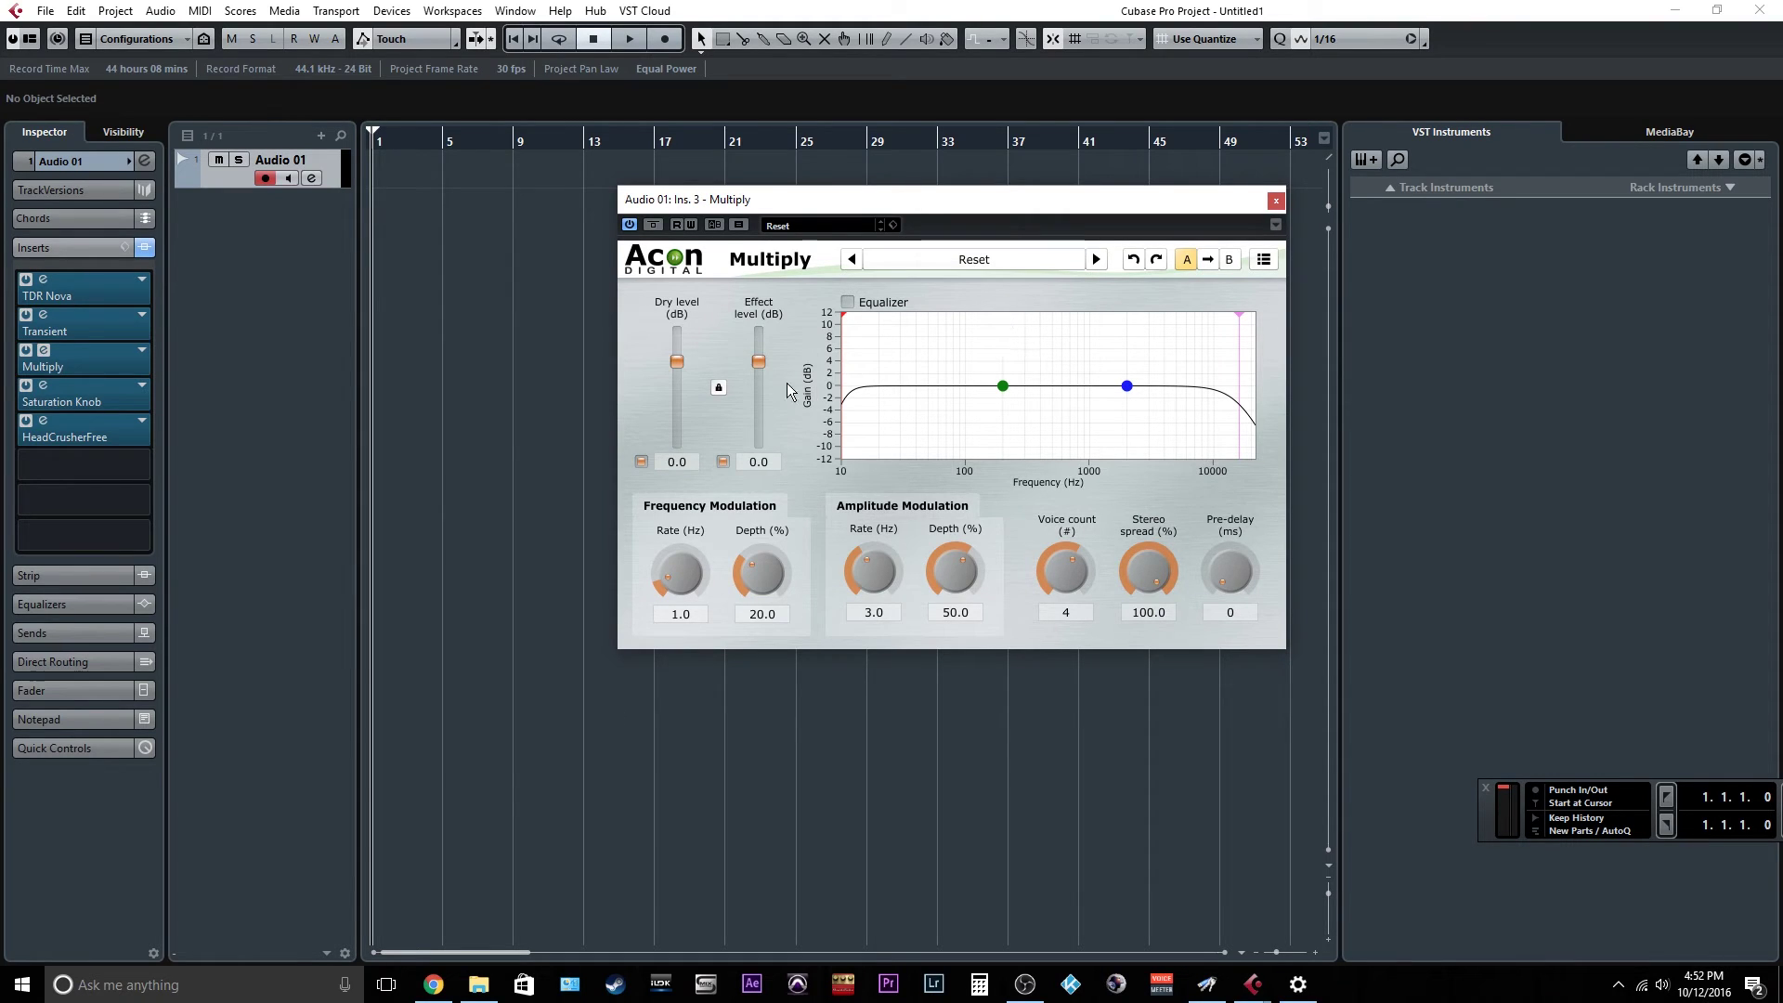
mouse_move(759, 362)
mouse_down()
mouse_move(759, 408)
mouse_move(779, 403)
mouse_move(760, 394)
mouse_up()
drag(758, 386, 780, 397)
Look over Multiply's factory presets, move the high-cut marker to a slightly lower frequency, and close the editor
click(928, 260)
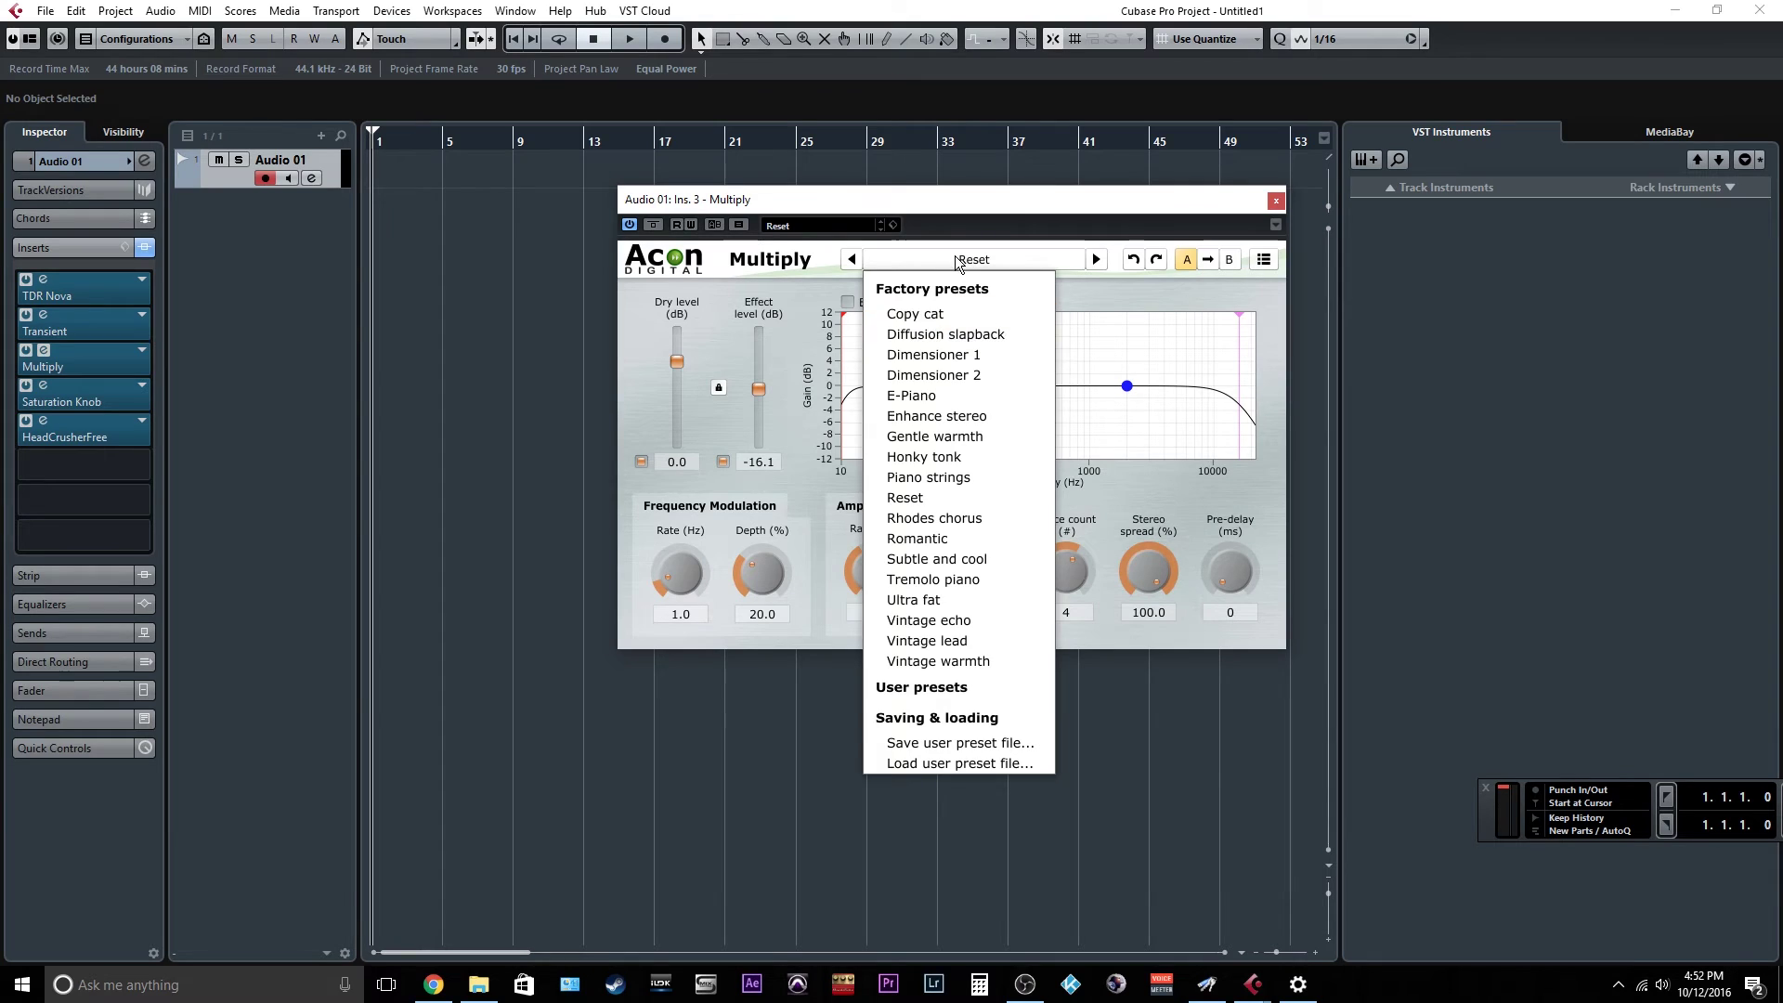
click(957, 261)
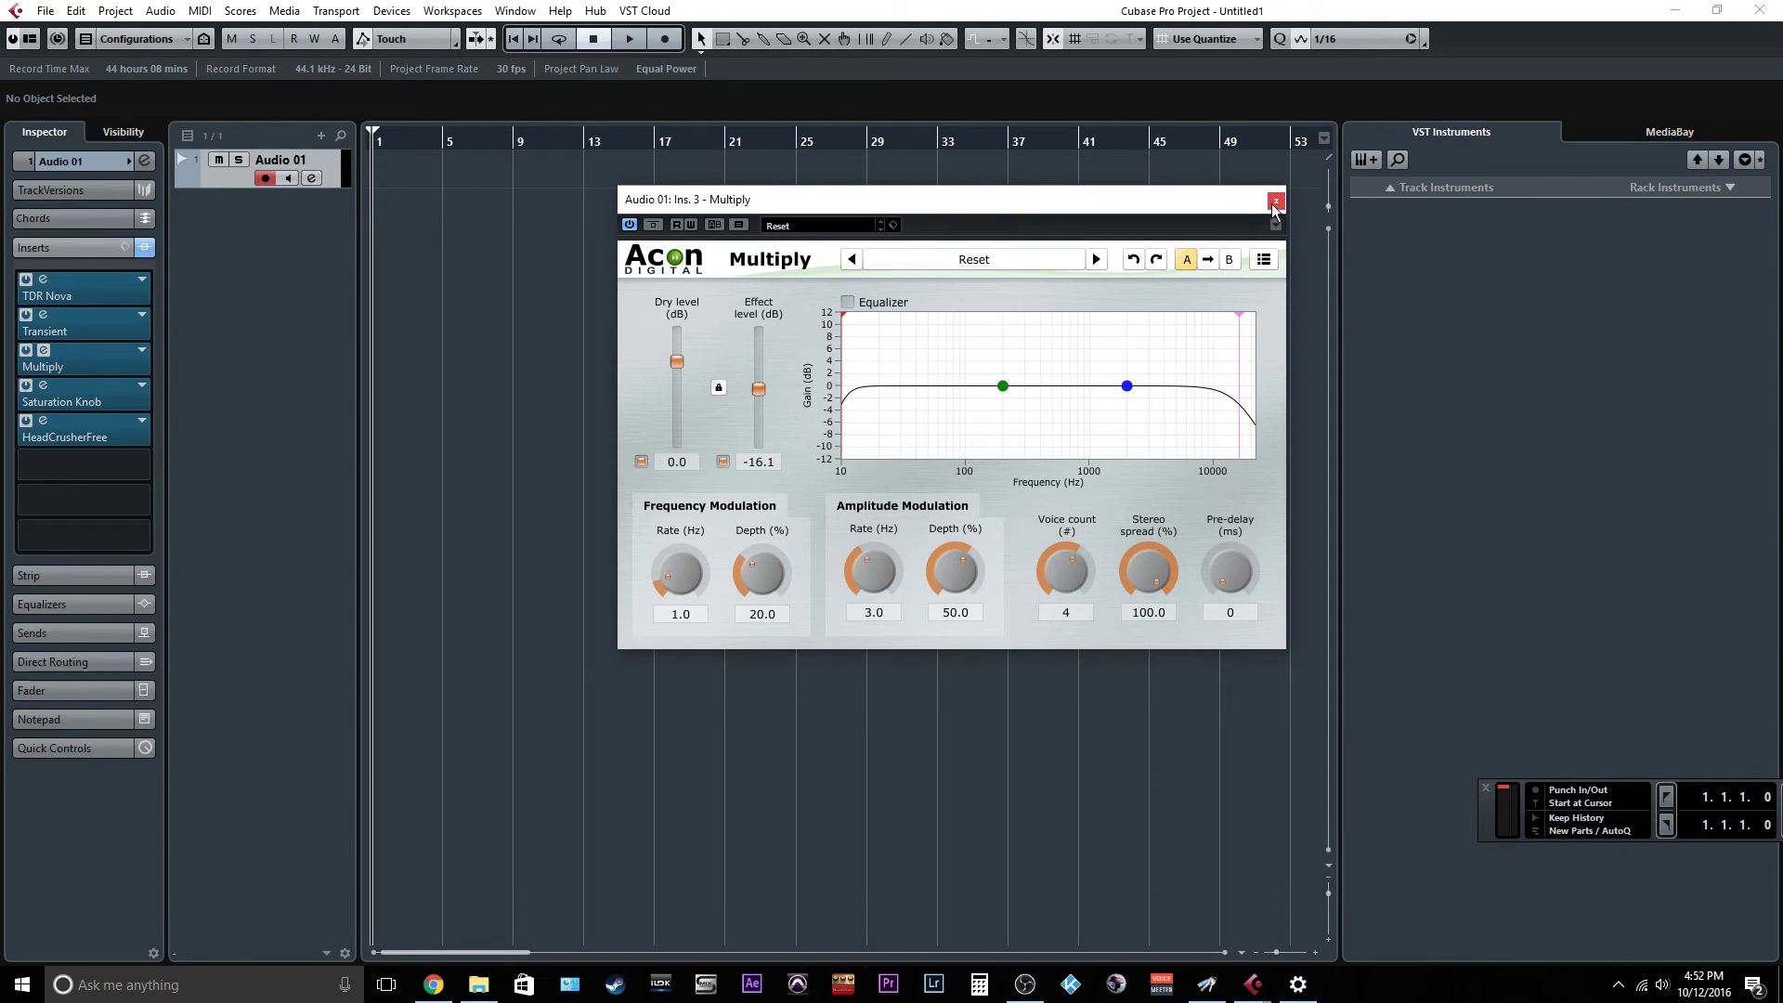
mouse_move(1240, 318)
mouse_down()
mouse_move(1201, 317)
mouse_move(1263, 312)
mouse_move(1228, 316)
mouse_up()
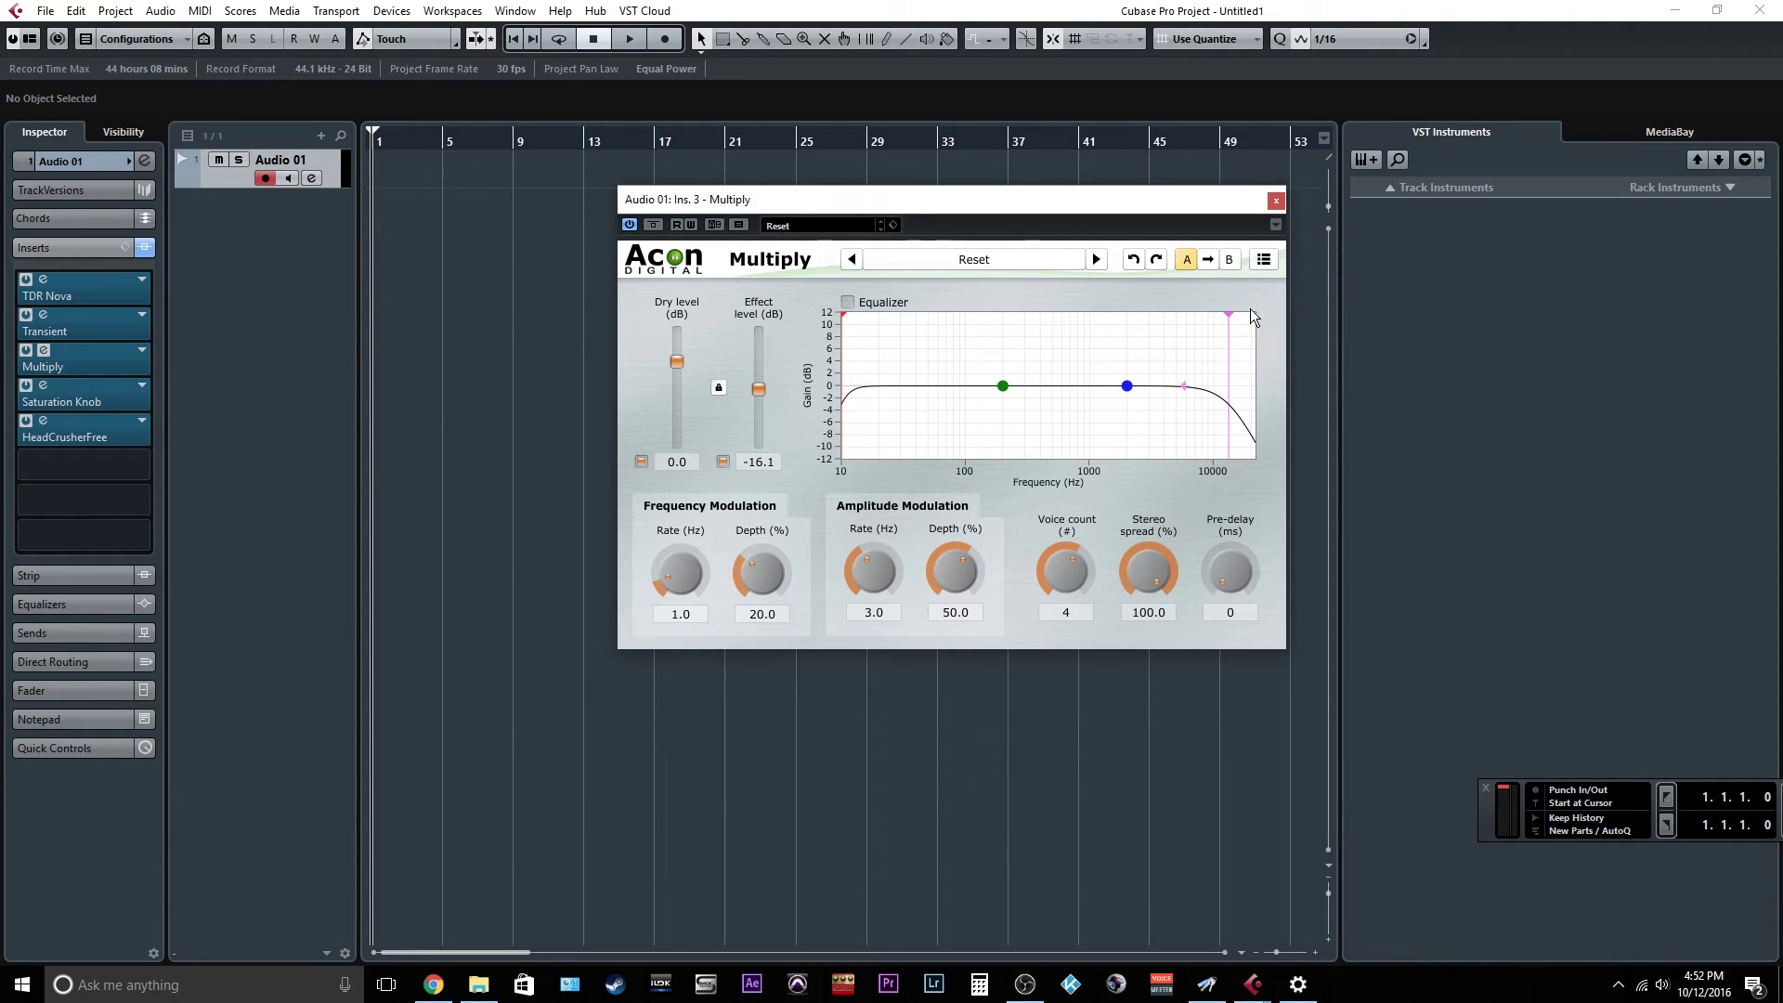
click(1276, 201)
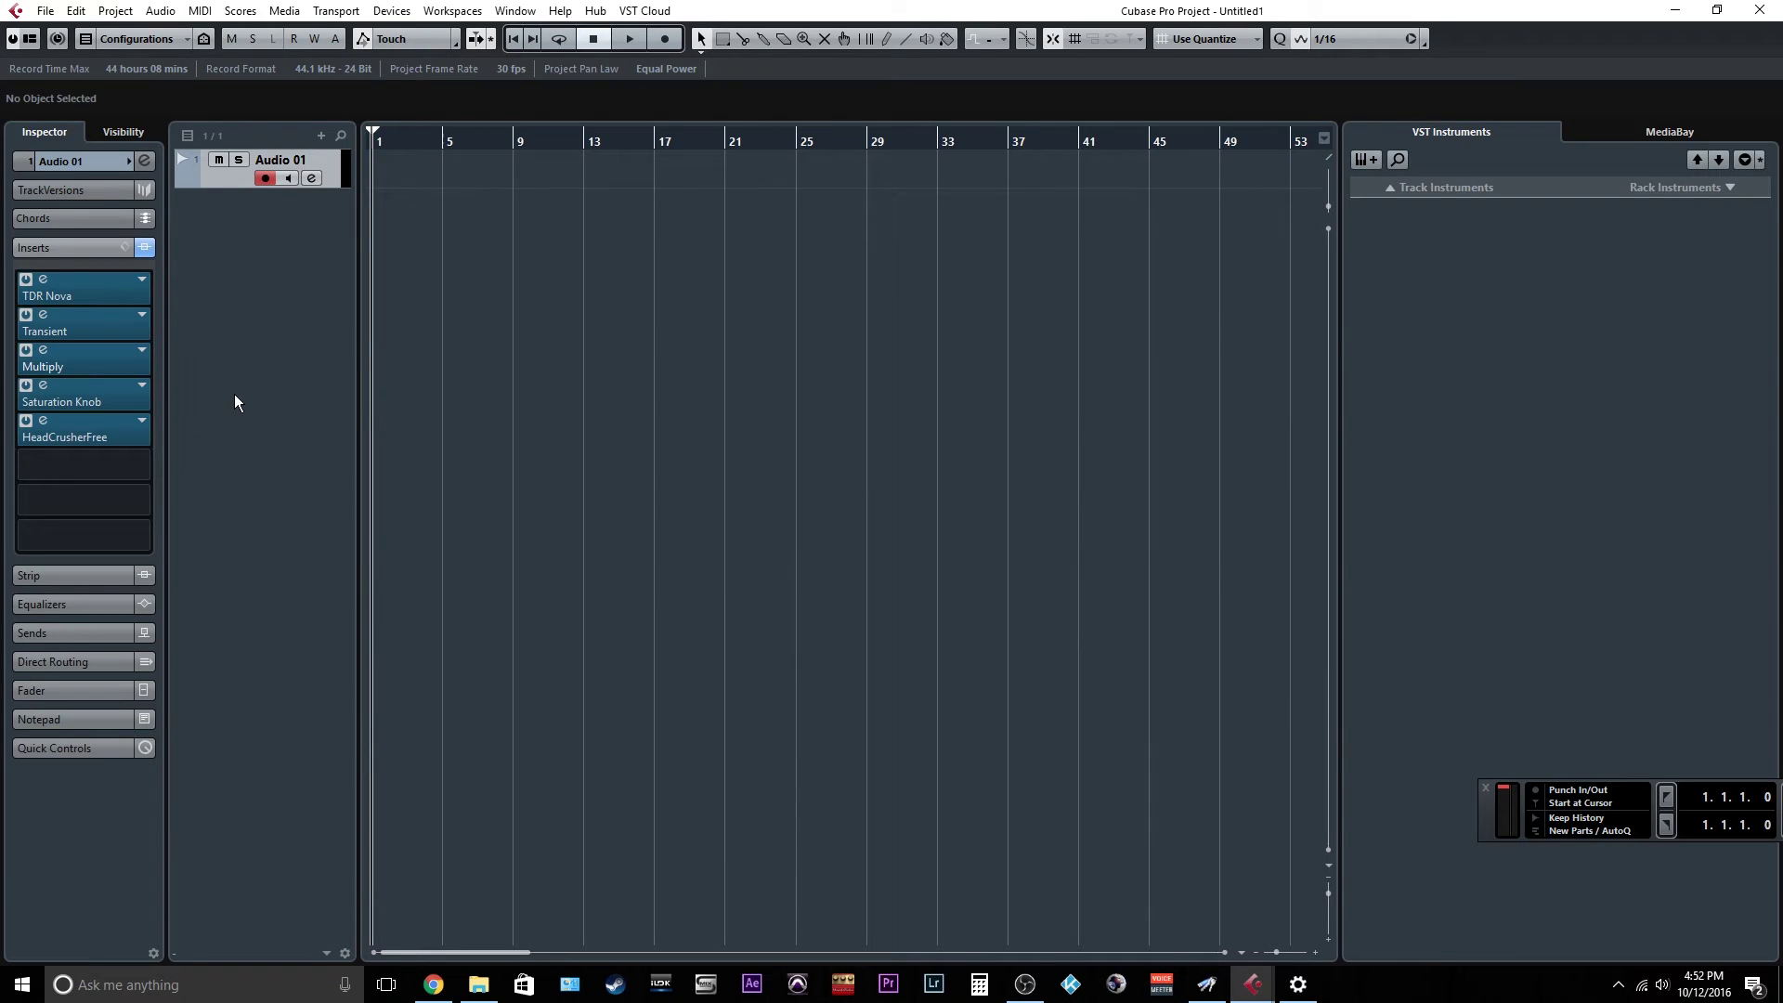
Open the Saturation Knob insert, turn its saturation amount, and switch the saturation type to Keep Low
double_click(65, 390)
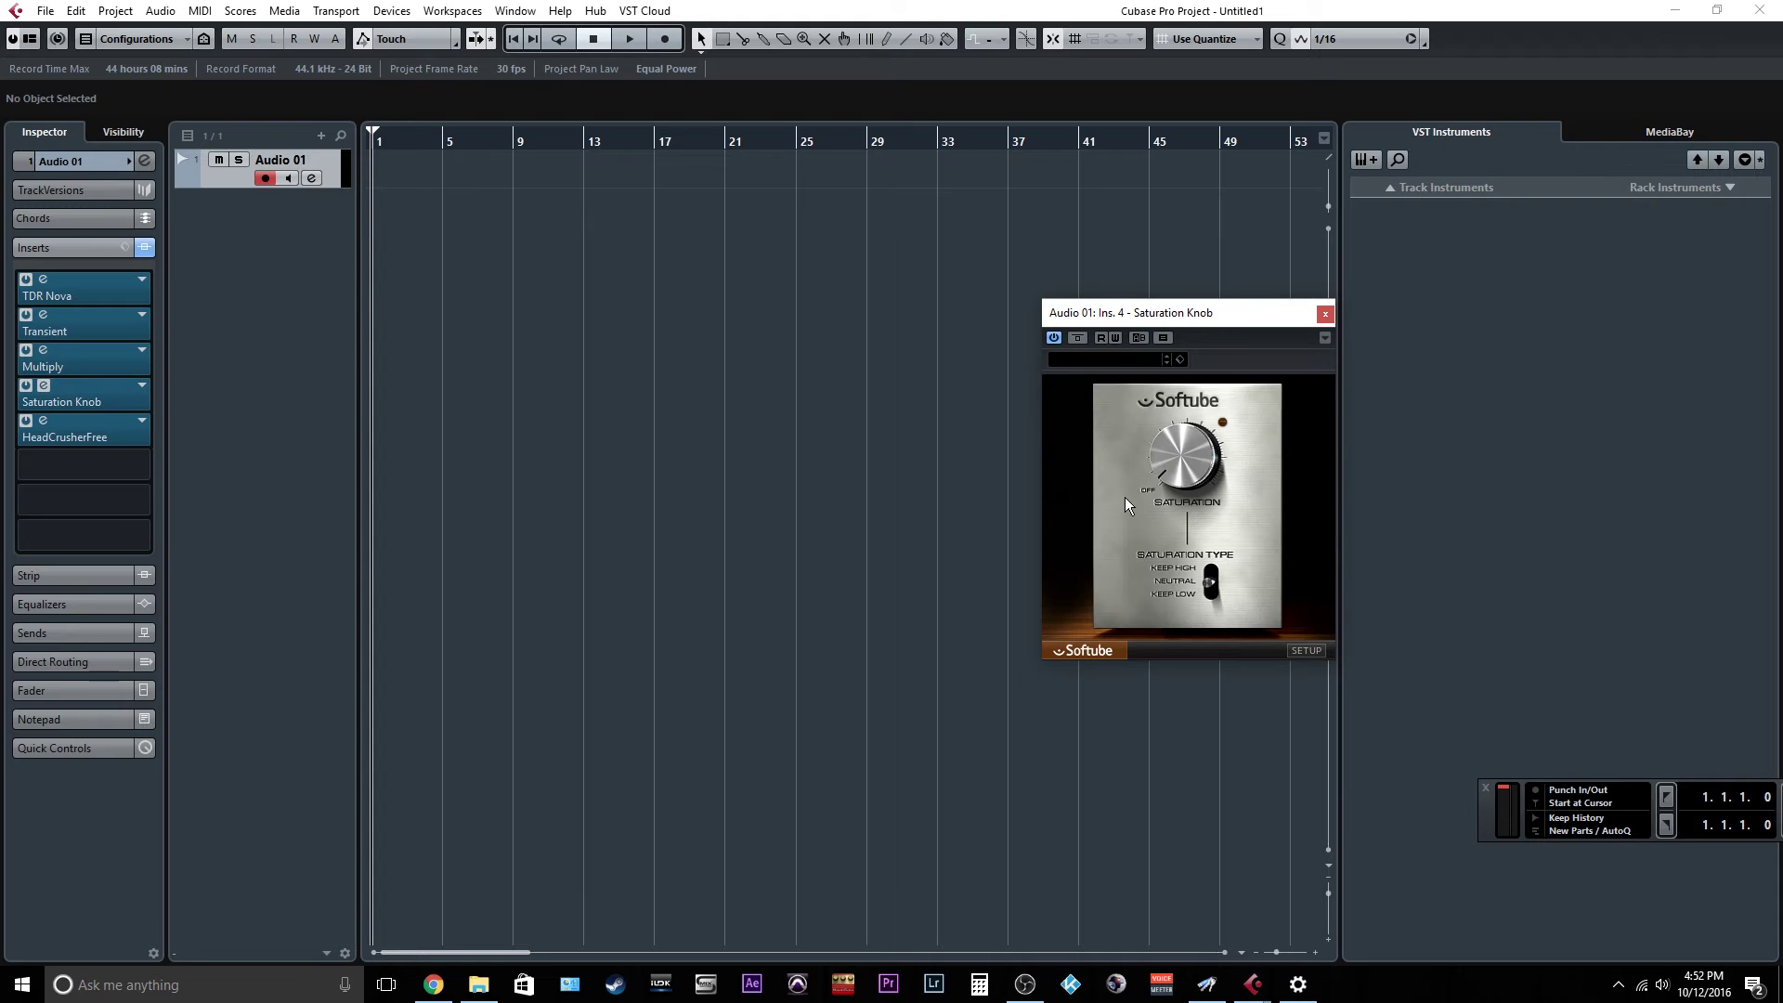
drag(1128, 310, 927, 280)
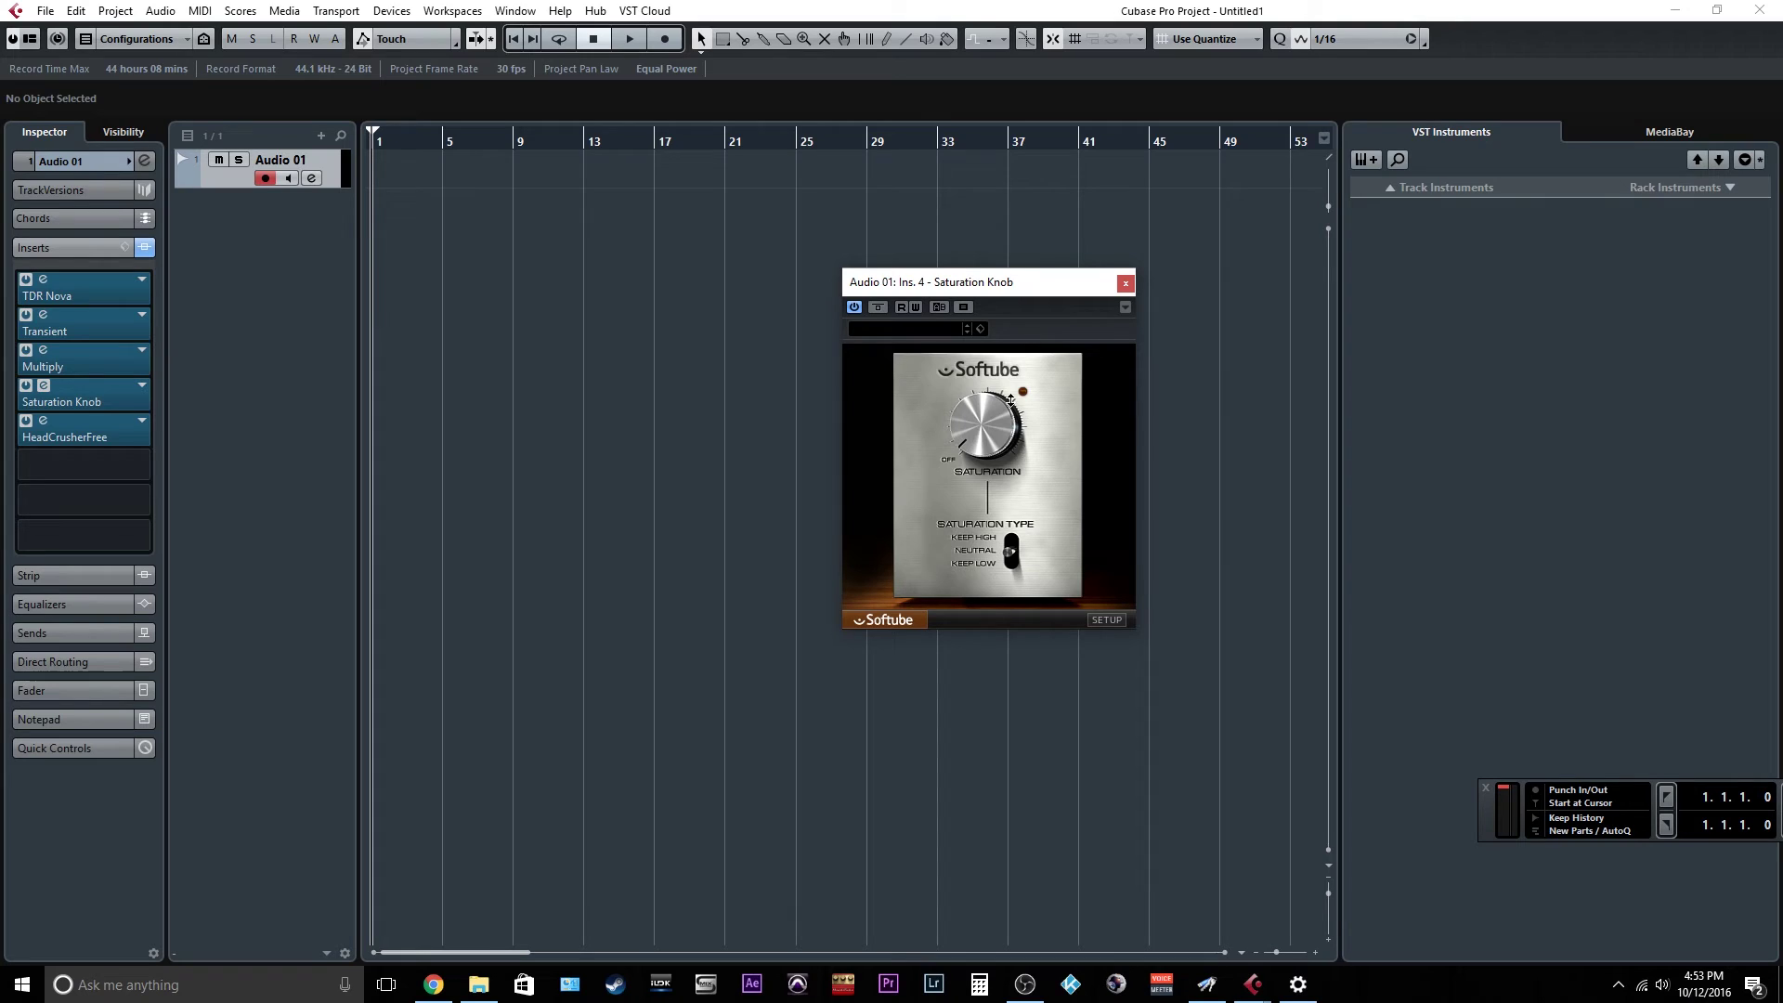
drag(1005, 416, 955, 624)
click(1013, 548)
drag(1015, 548, 1010, 560)
Accept the Saturation Knob setup with Show Value Display enabled and return the saturation type to Neutral
click(1106, 620)
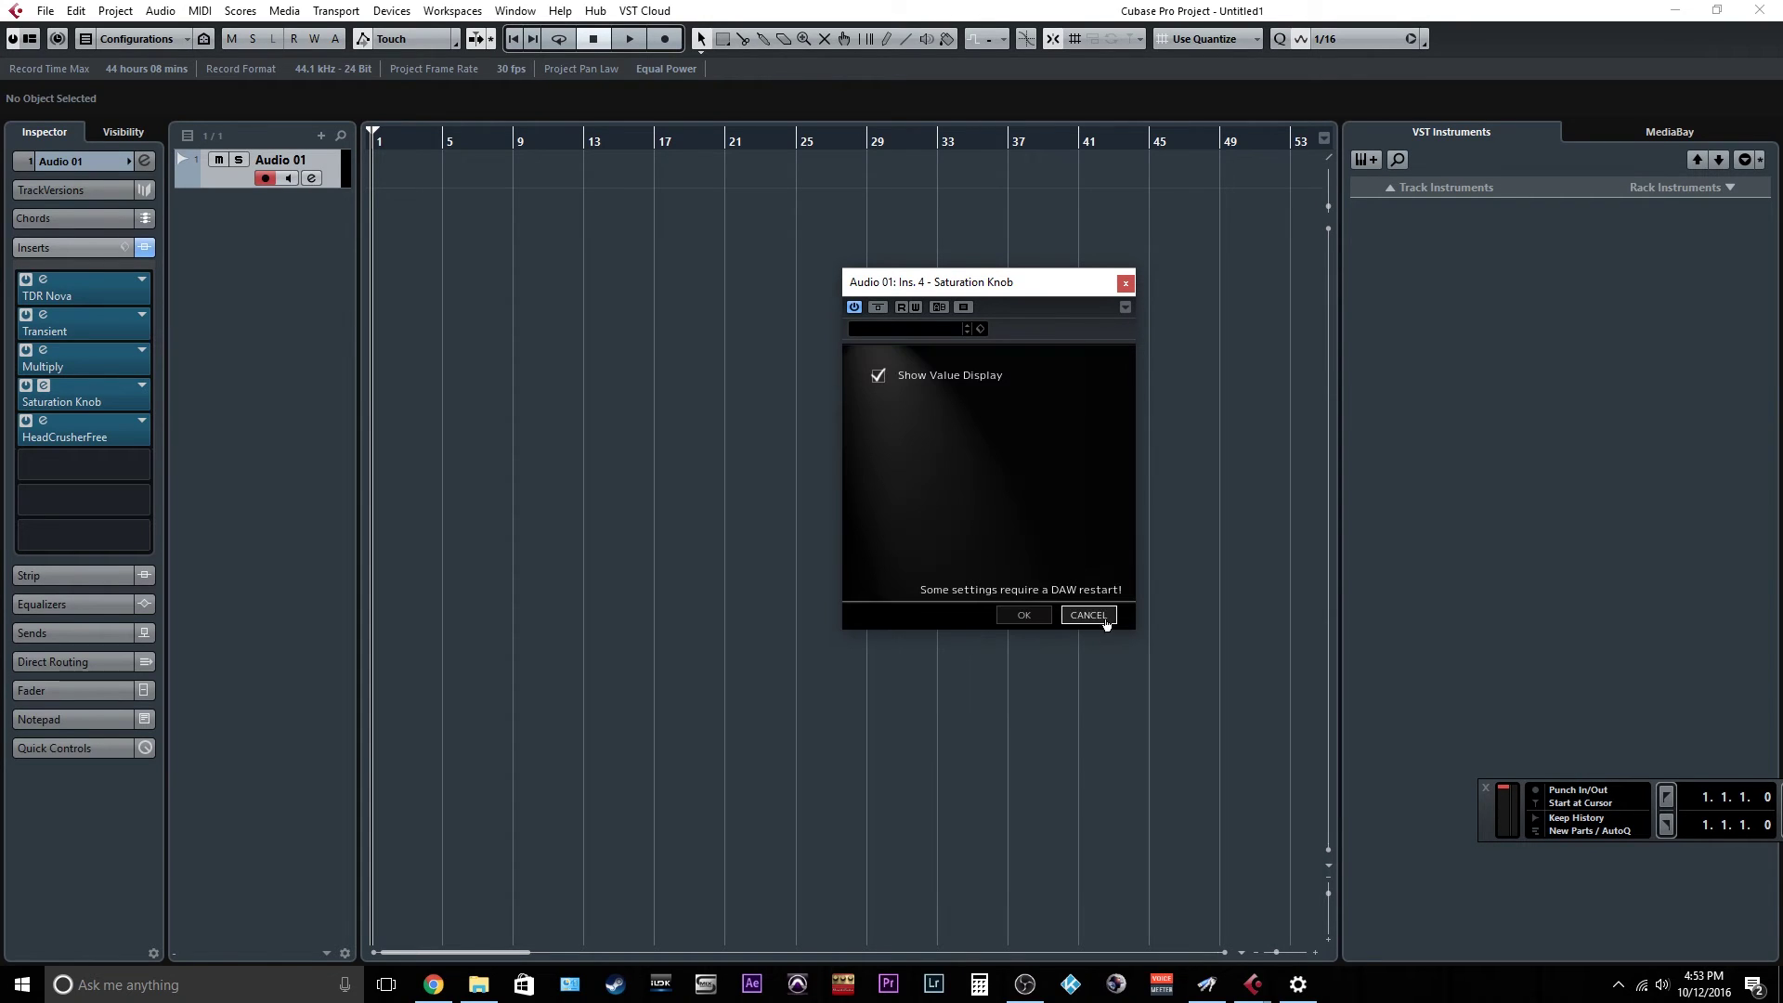
click(1023, 615)
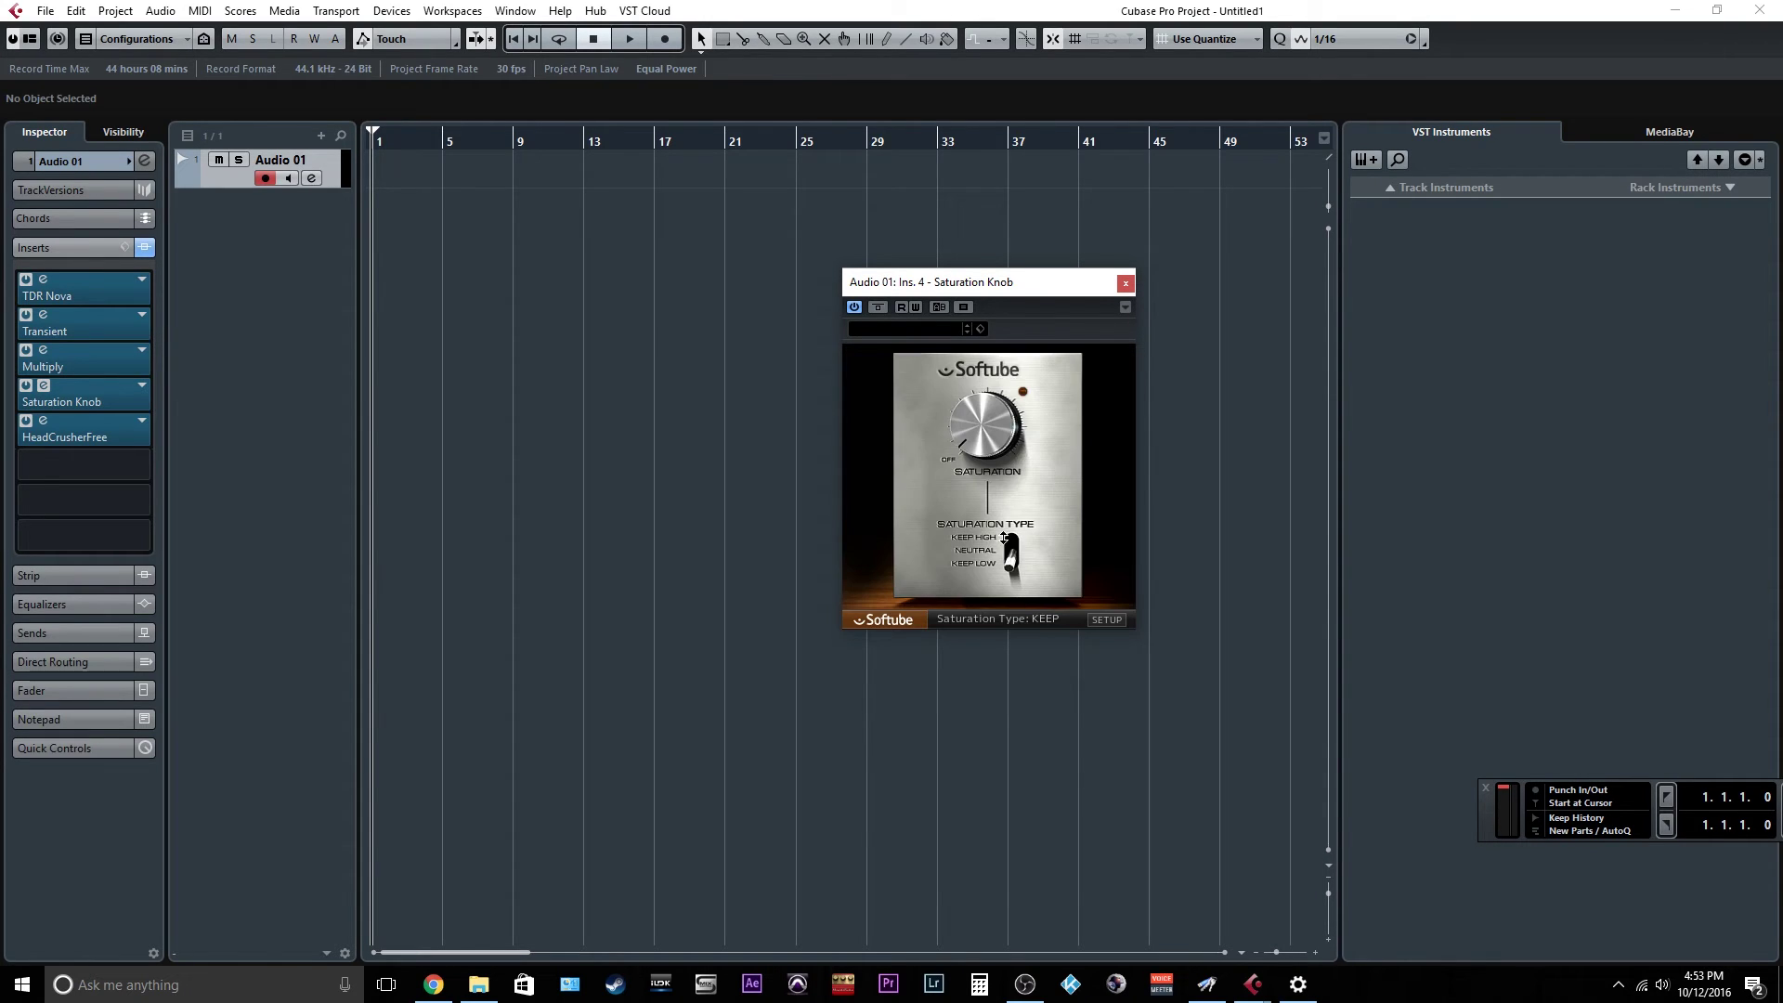
drag(1009, 556, 1005, 542)
mouse_move(973, 418)
mouse_down()
mouse_move(966, 374)
mouse_move(1012, 425)
mouse_move(1003, 442)
mouse_move(986, 403)
mouse_up()
mouse_move(1010, 555)
mouse_down()
mouse_move(1012, 537)
mouse_move(1011, 552)
mouse_up()
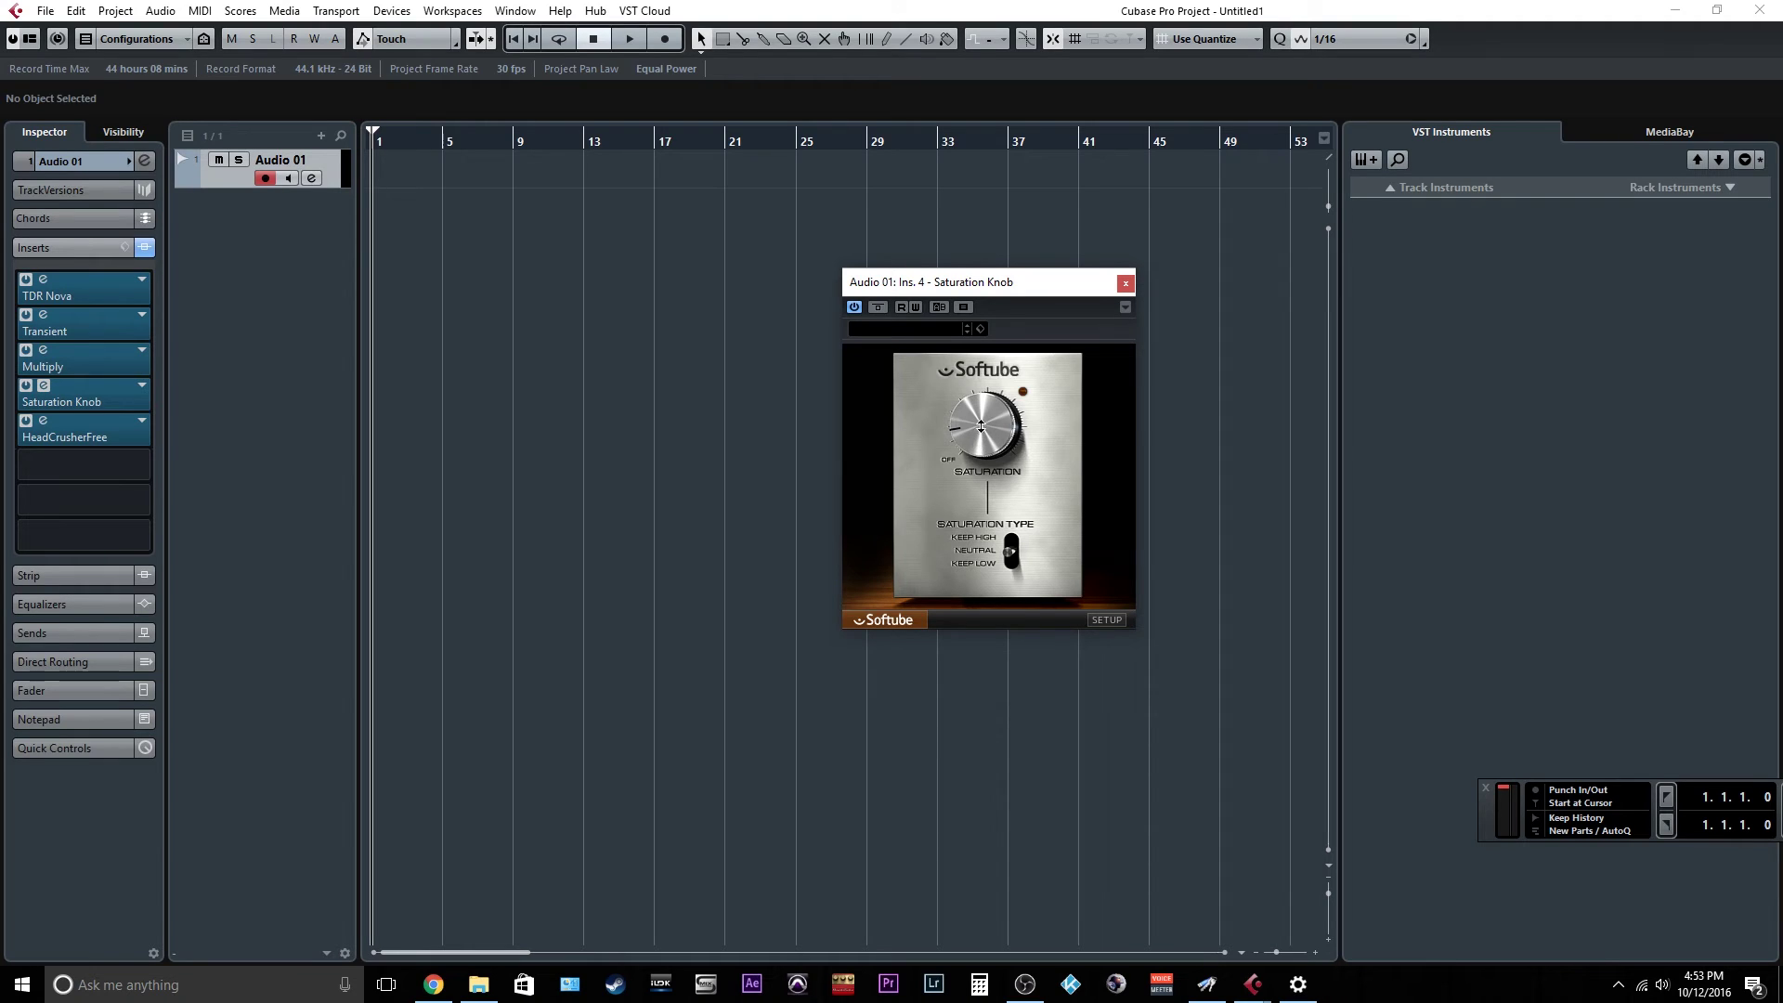
Sweep the saturation up to 7.1, bring it back to a low setting, and close the Saturation Knob editor
mouse_move(963, 408)
drag(980, 452, 946, 410)
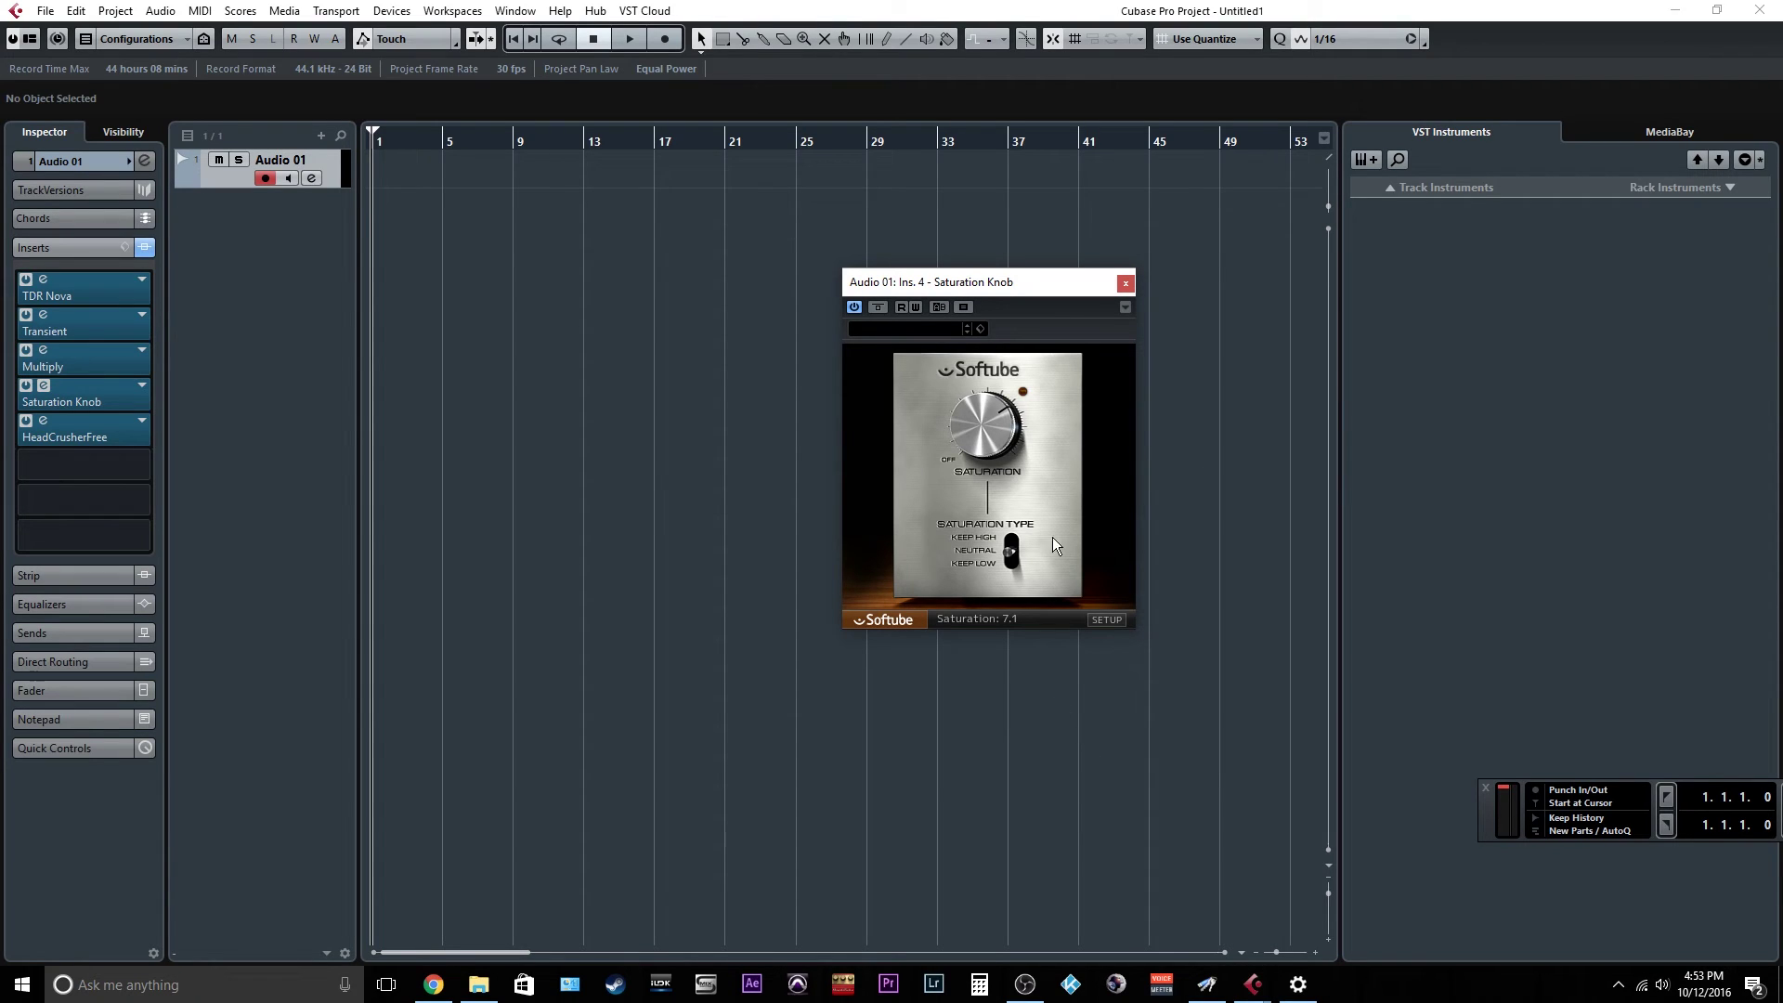
drag(986, 466, 925, 482)
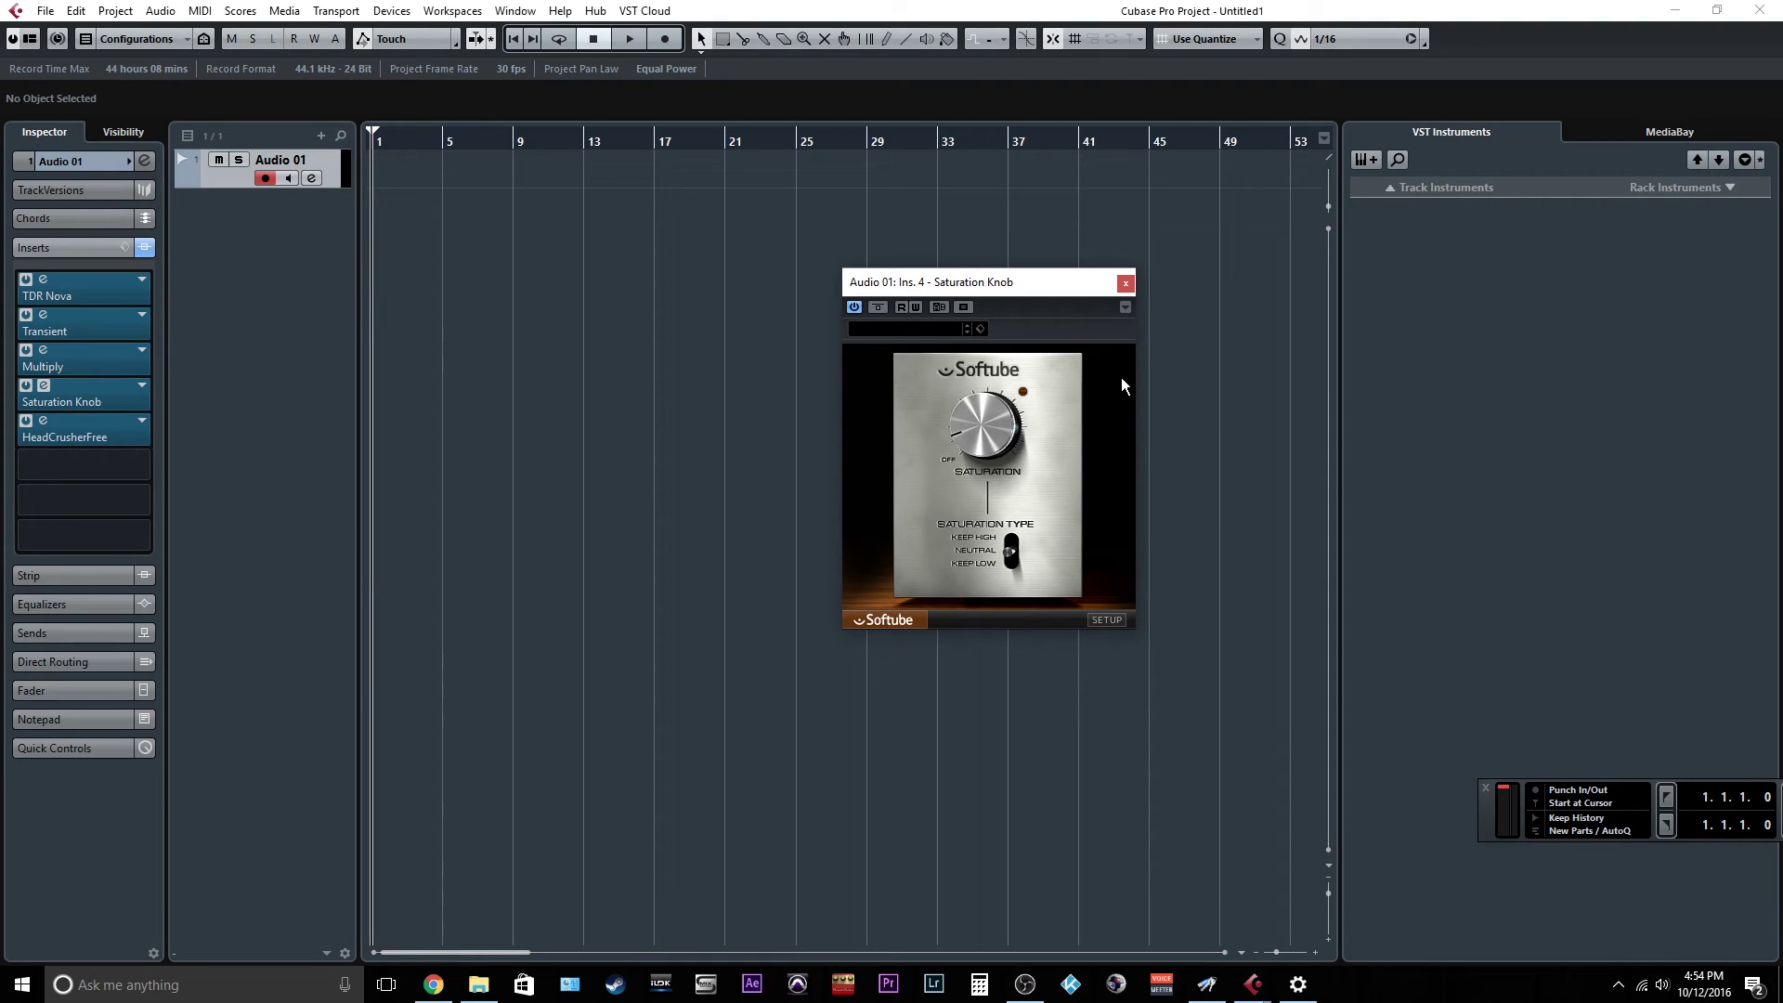
click(1125, 282)
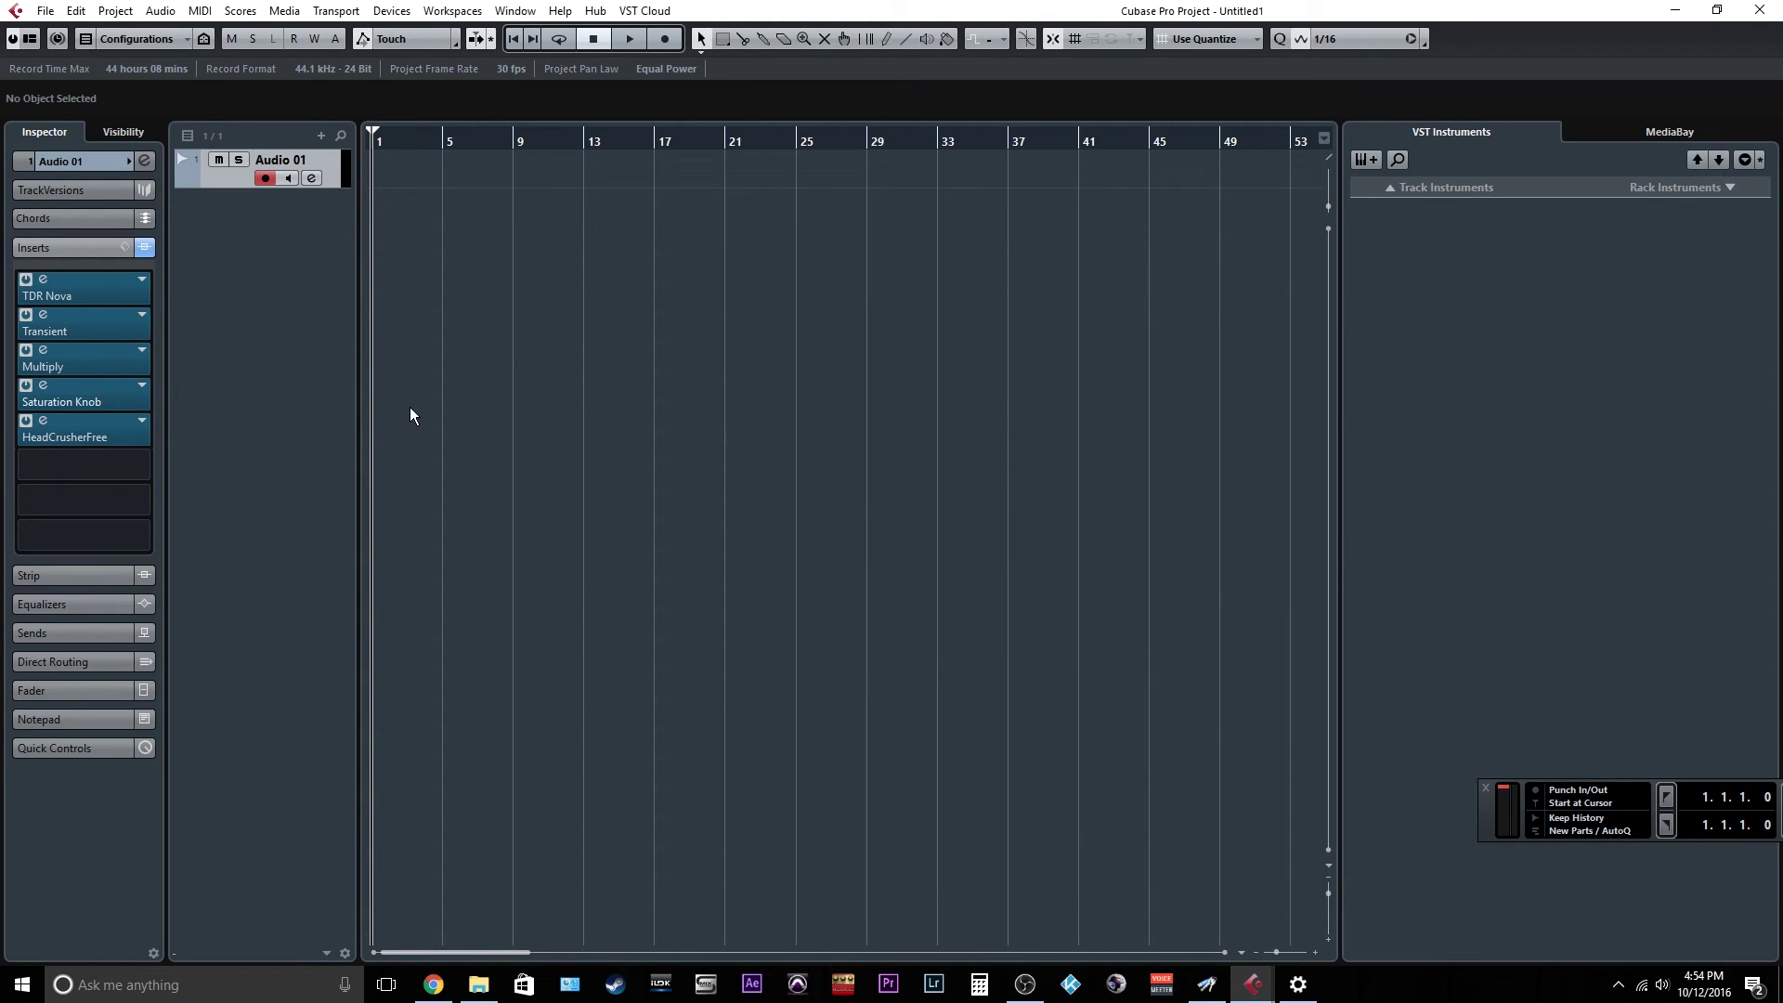
Open the HeadCrusherFree insert, raise its Drive, and adjust the Output to compensate
click(42, 423)
drag(1071, 289, 806, 226)
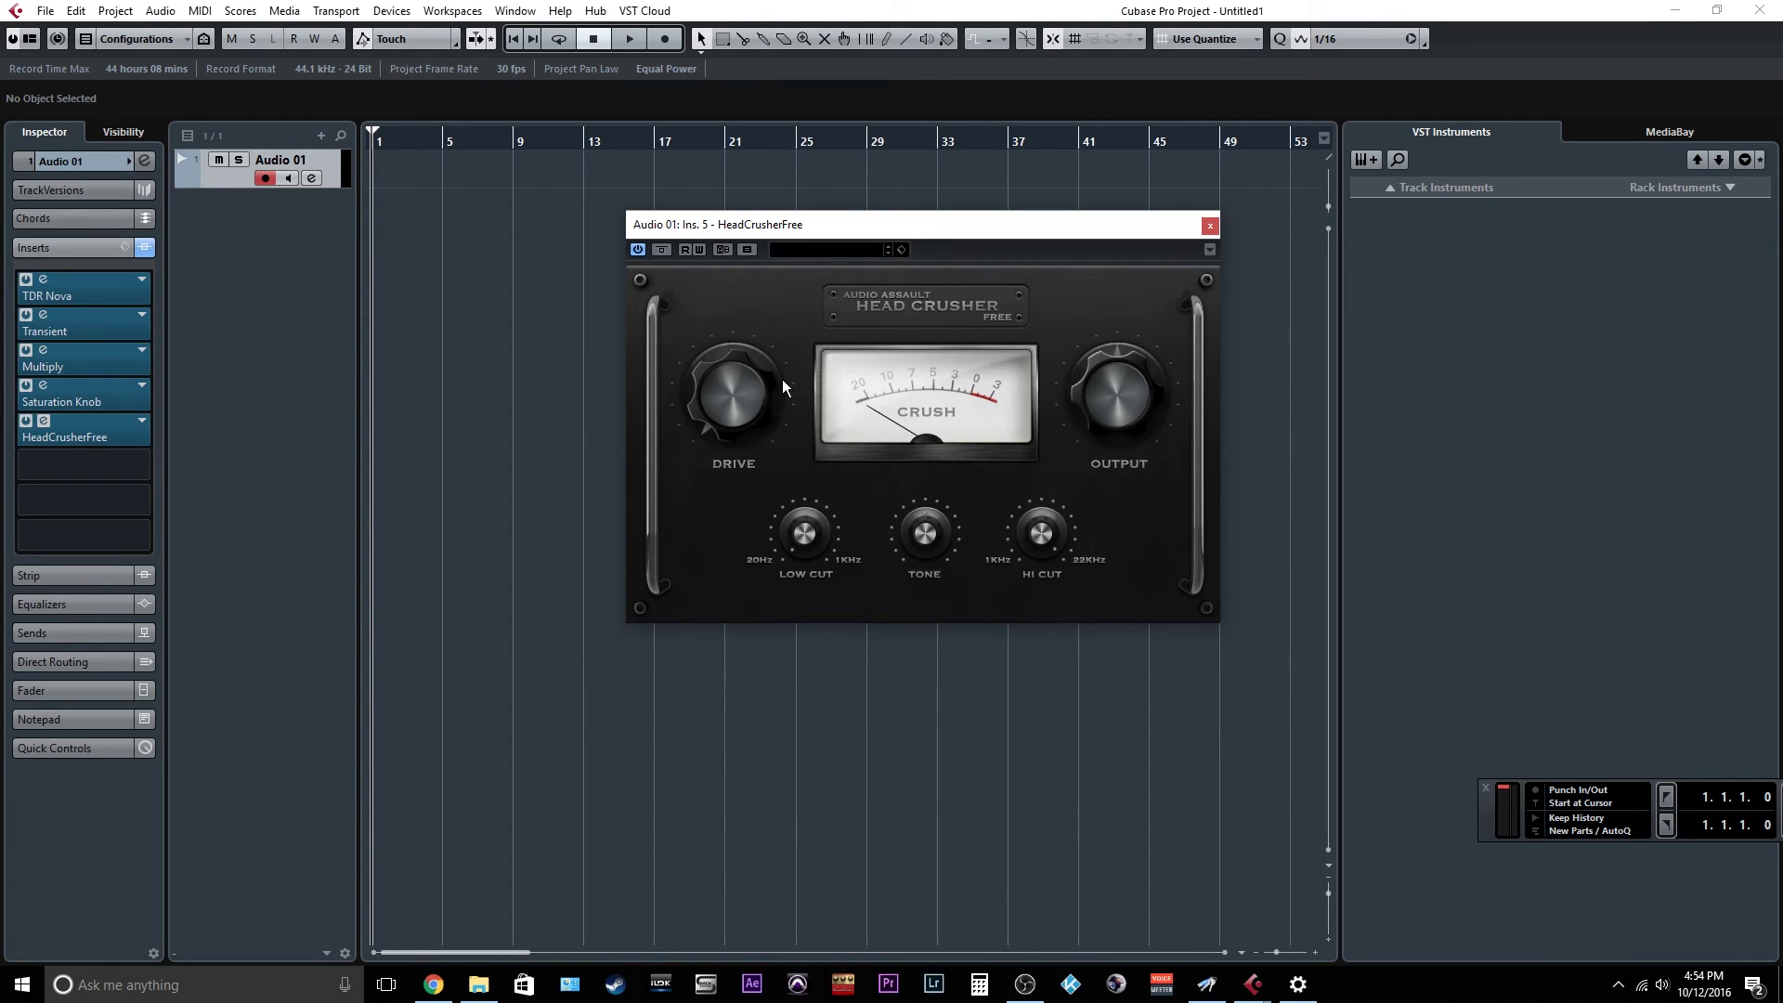
drag(782, 379, 743, 343)
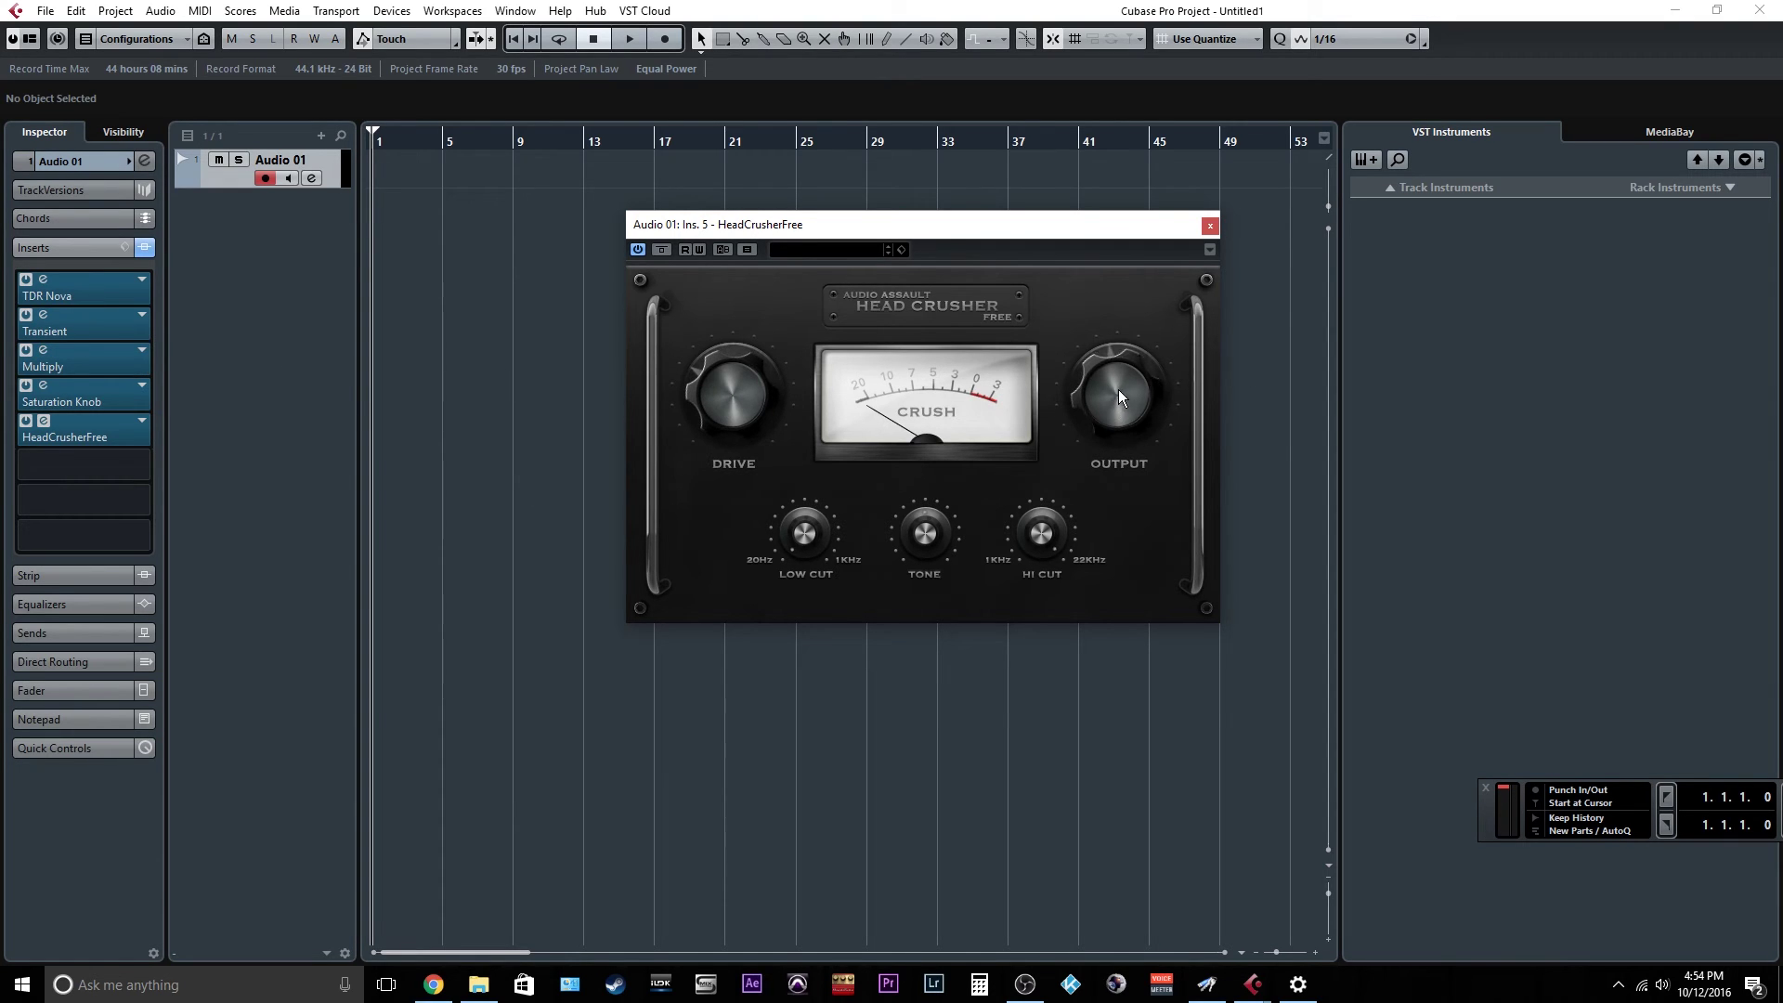
drag(1118, 382, 1105, 447)
drag(1126, 346, 1101, 401)
Bring HeadCrusherFree's Drive back to a low setting, return the Output to about its midpoint, and close the editor
drag(694, 397, 904, 416)
drag(1109, 411, 1039, 487)
drag(669, 399, 688, 440)
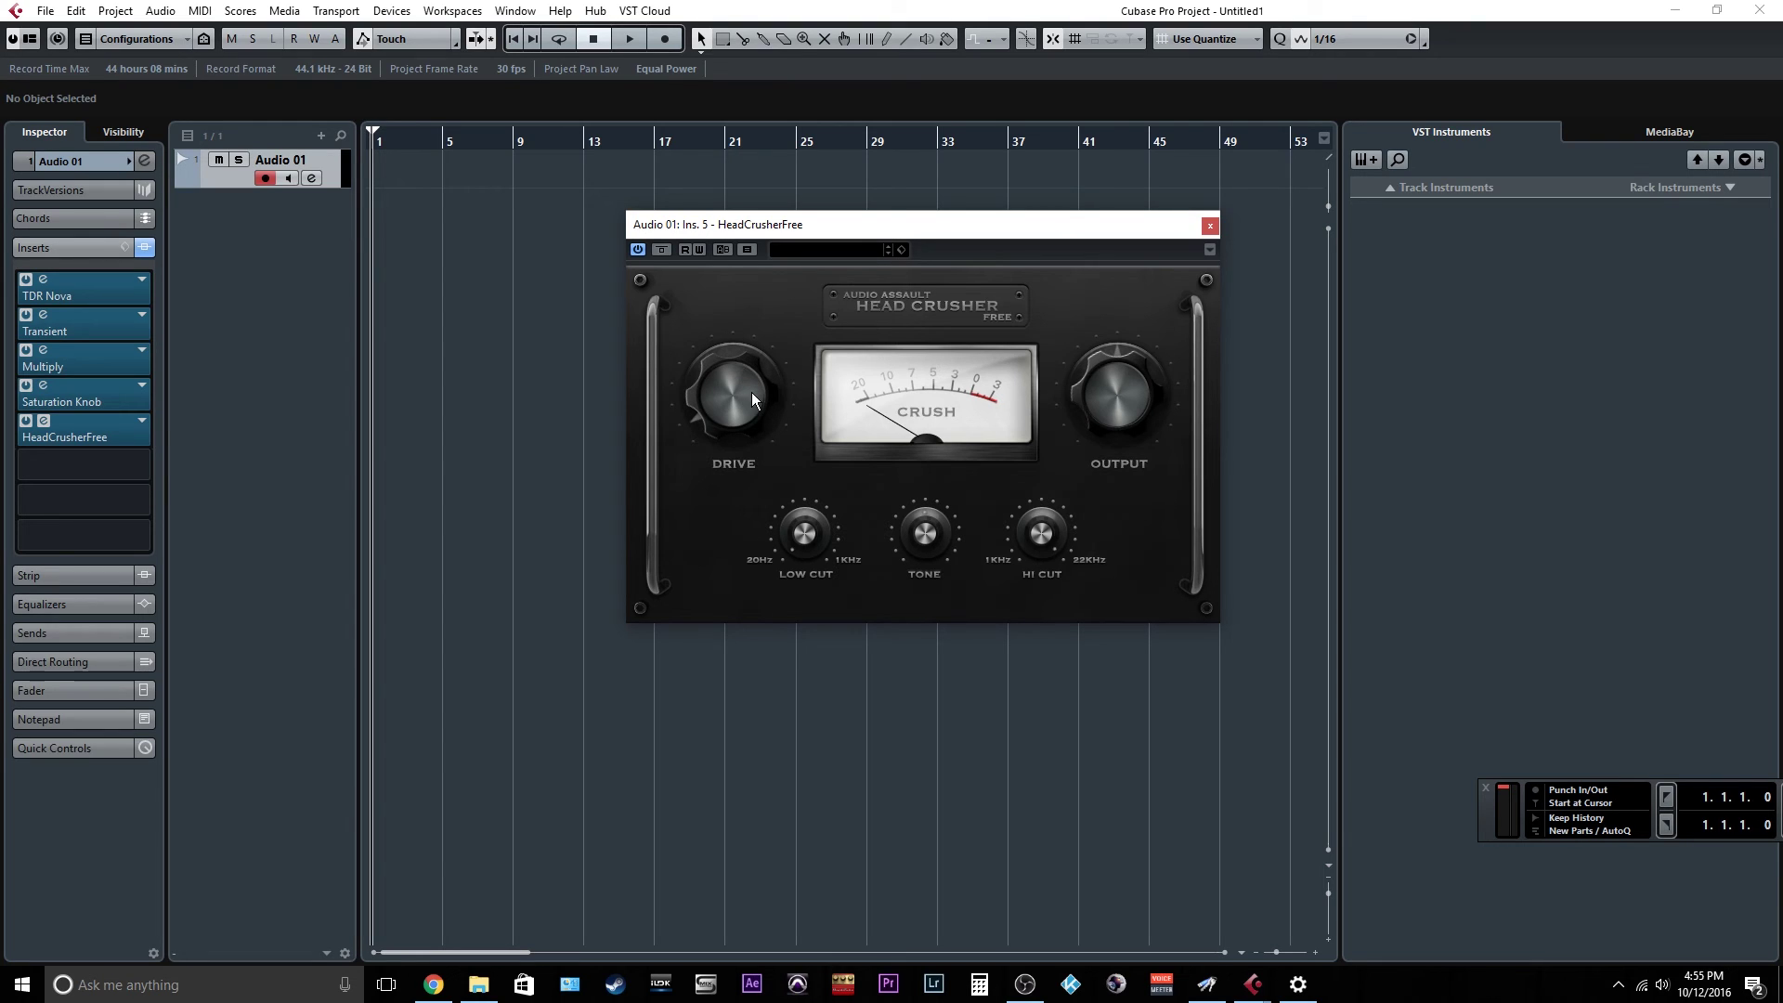
drag(758, 411, 760, 445)
click(1209, 228)
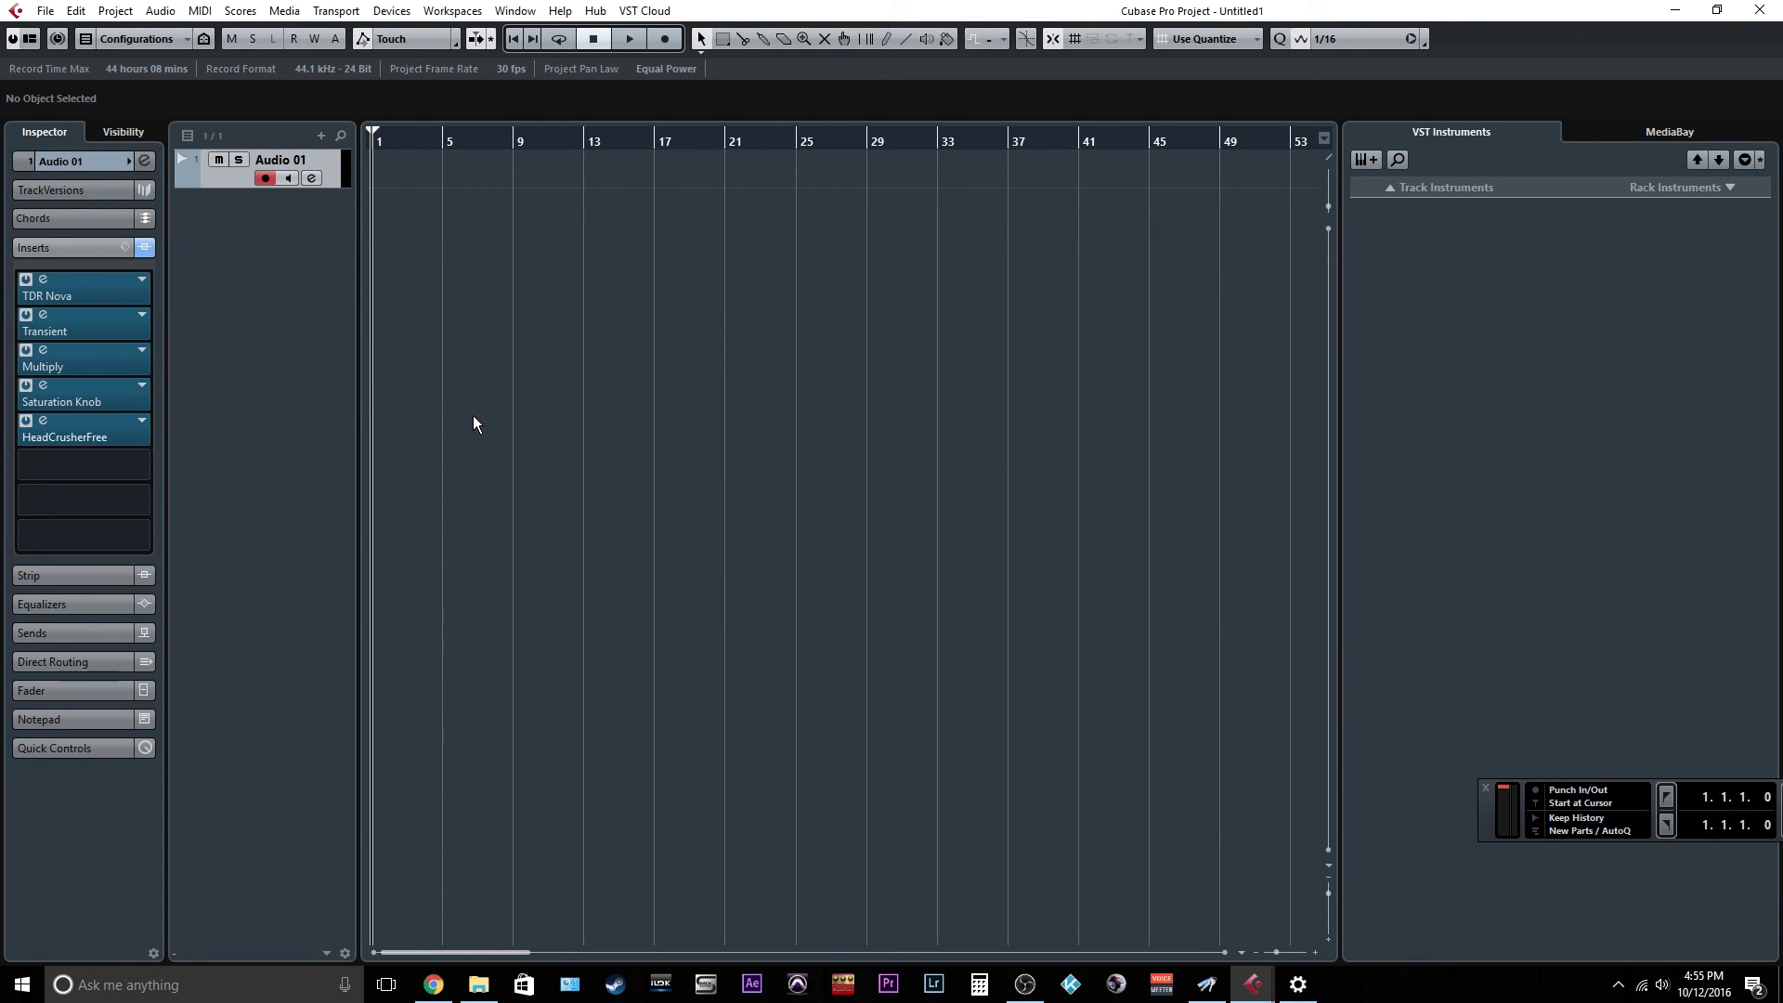
click(93, 469)
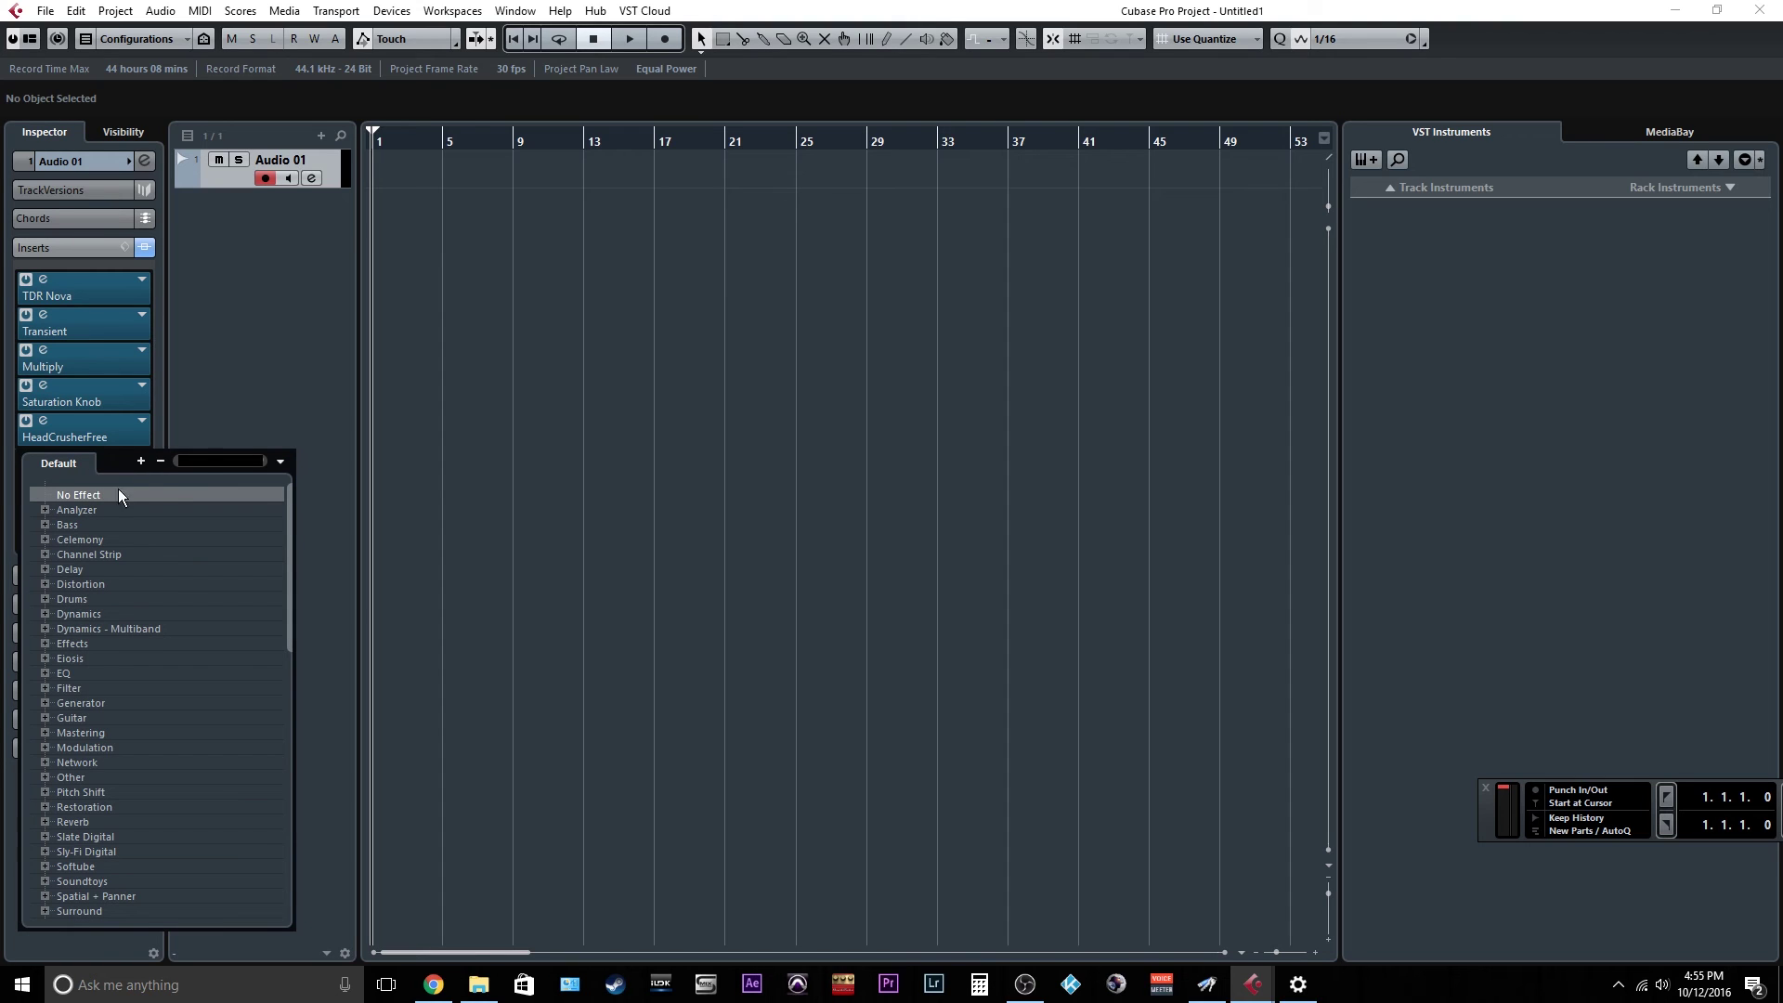
click(227, 417)
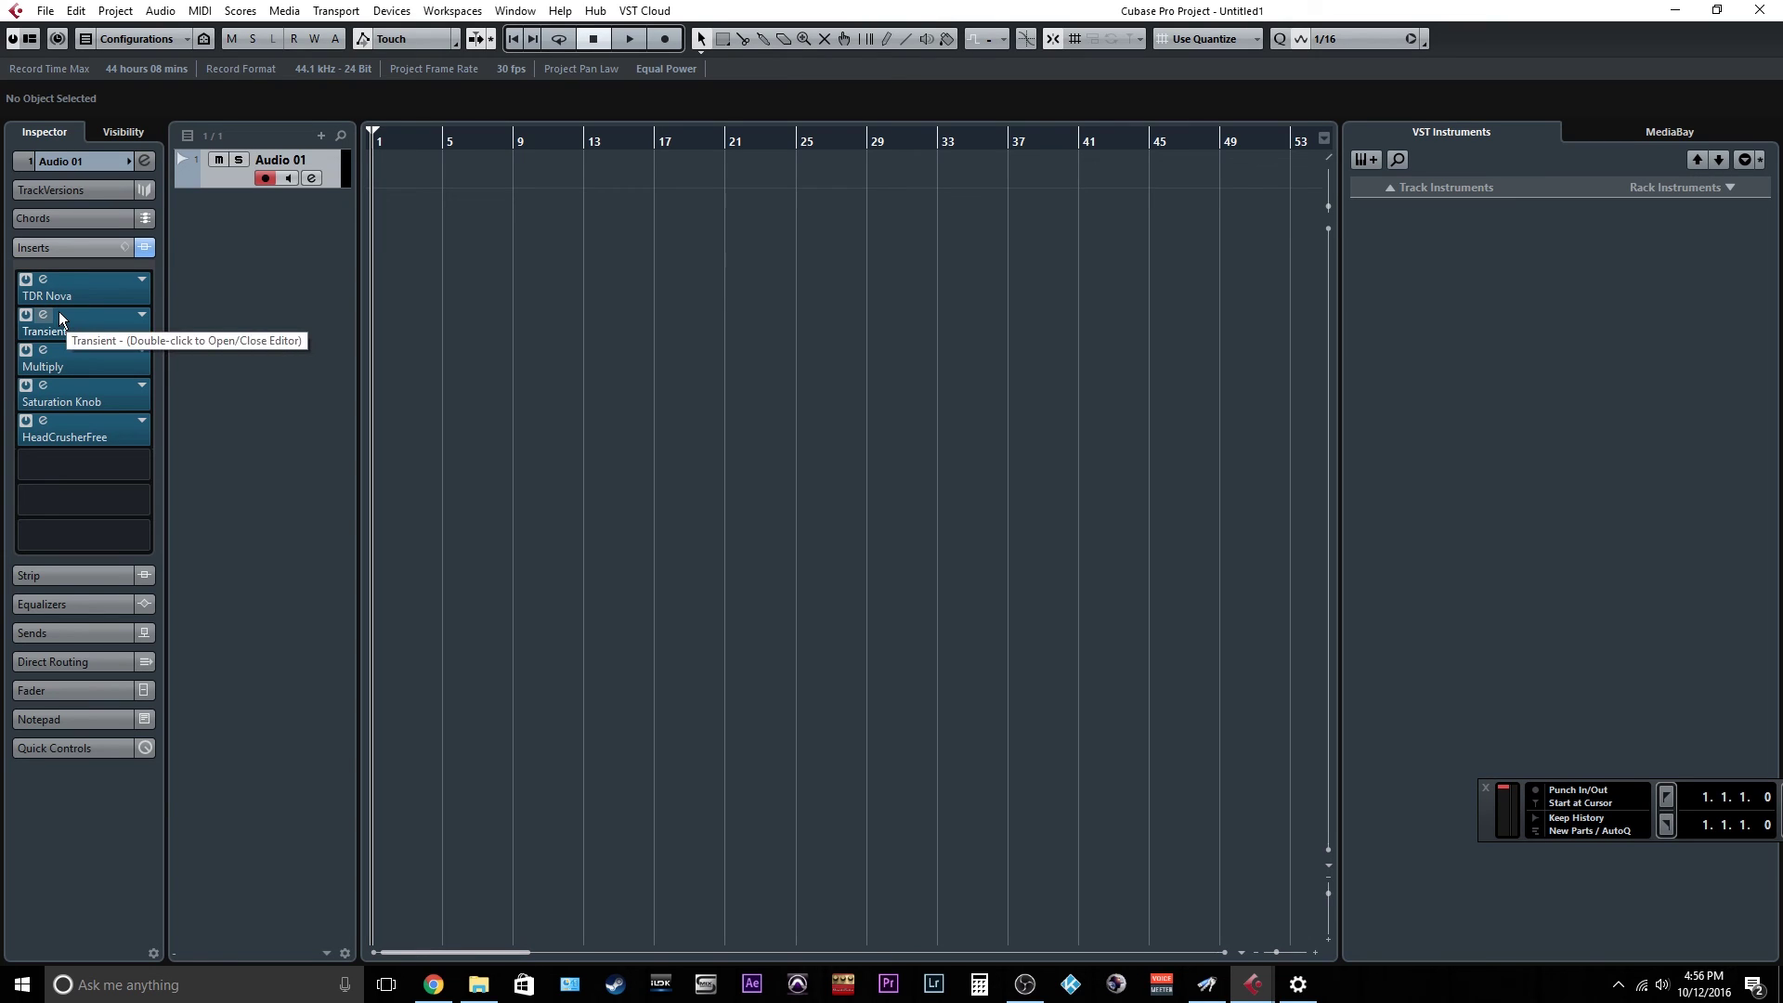
click(110, 462)
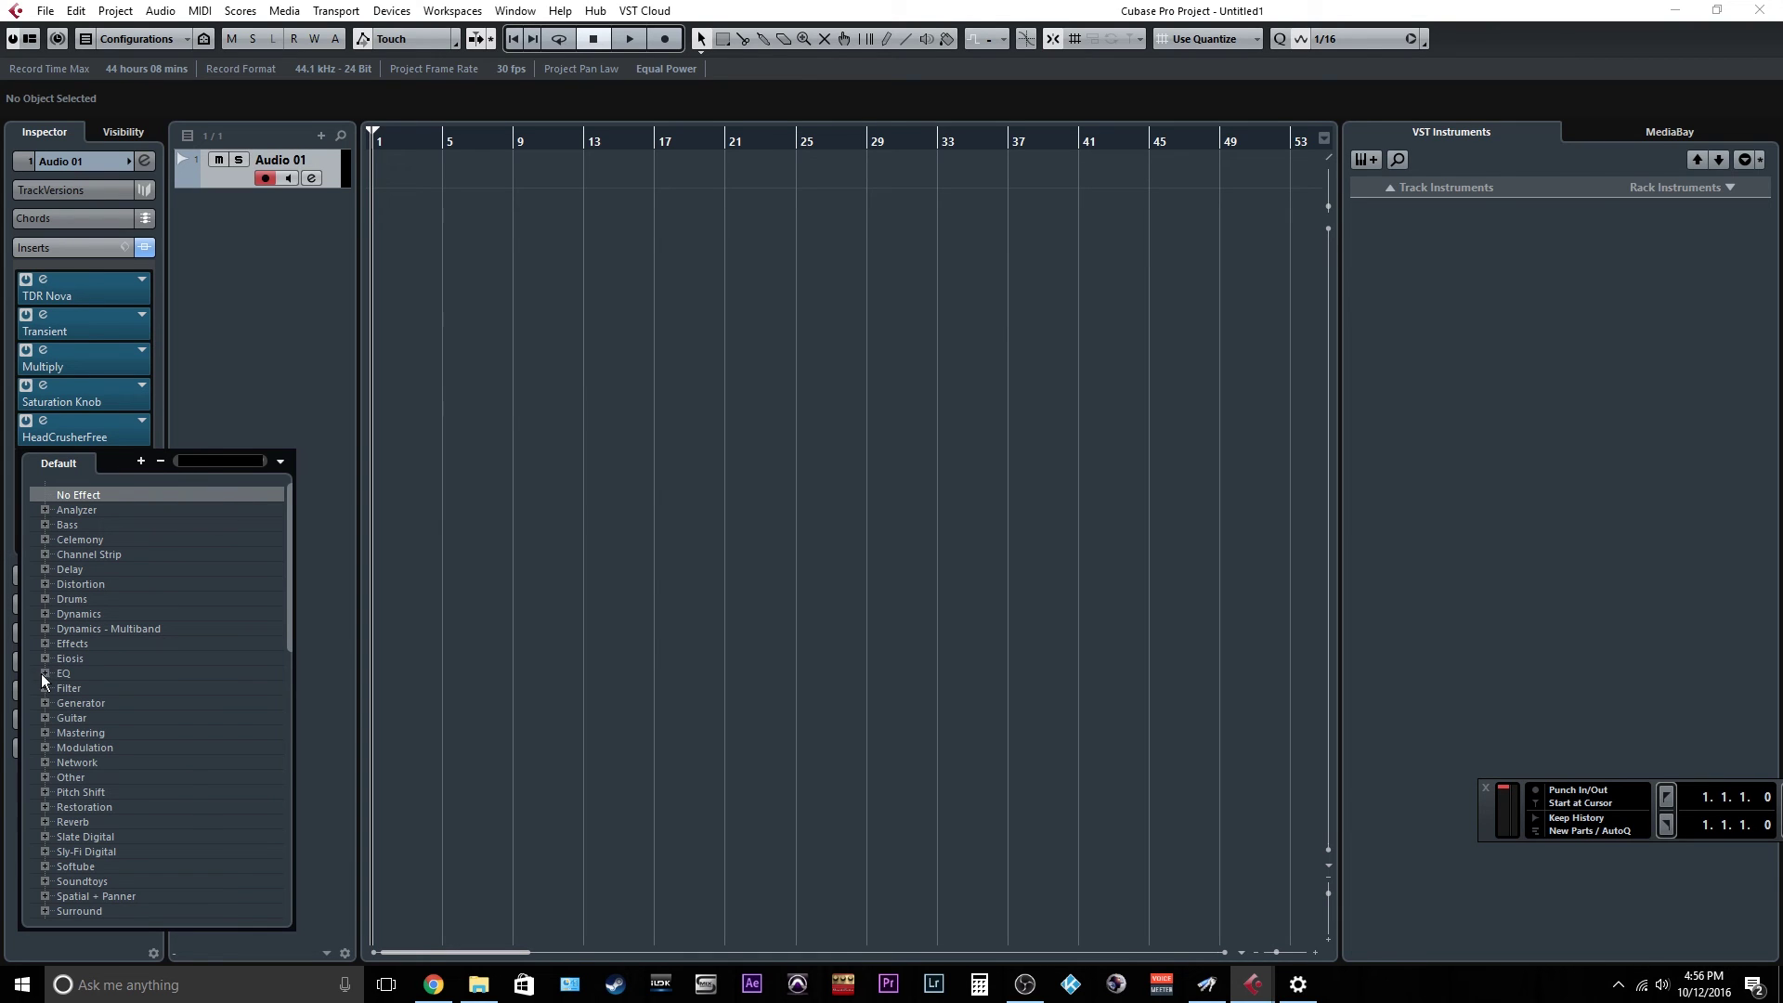
click(275, 357)
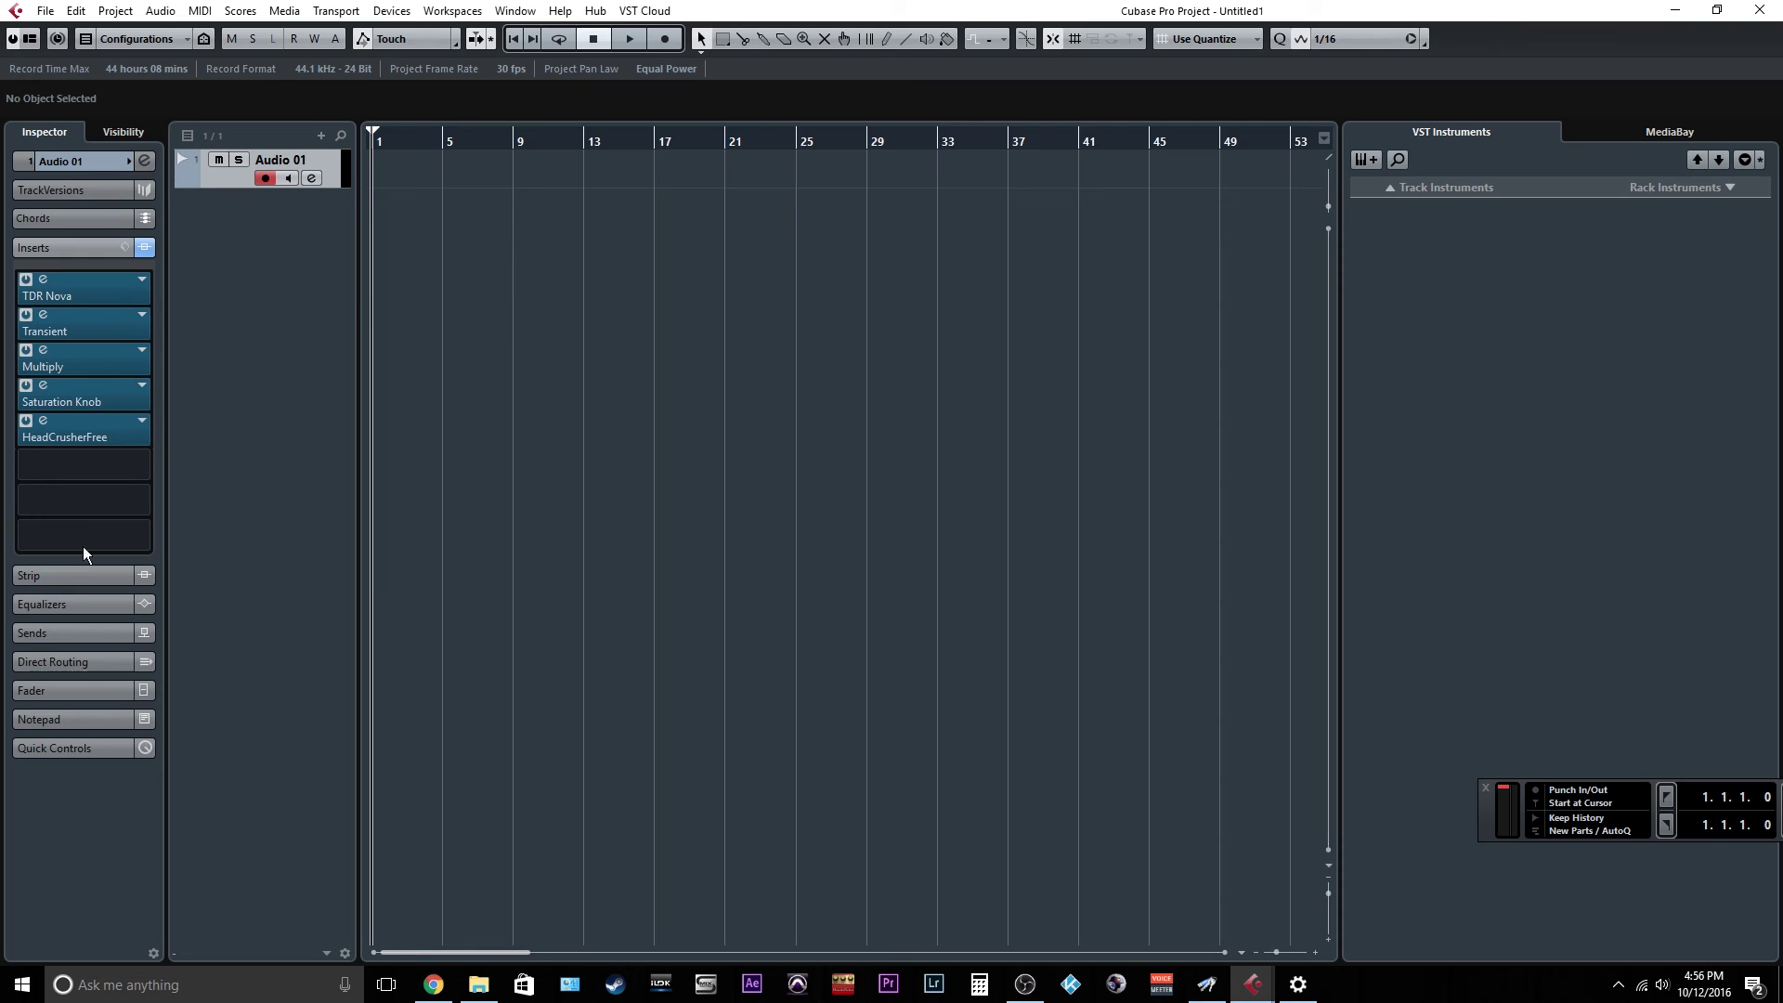
Search the effects for "compre" and load Compressor into the sixth insert slot of Audio 01
click(86, 479)
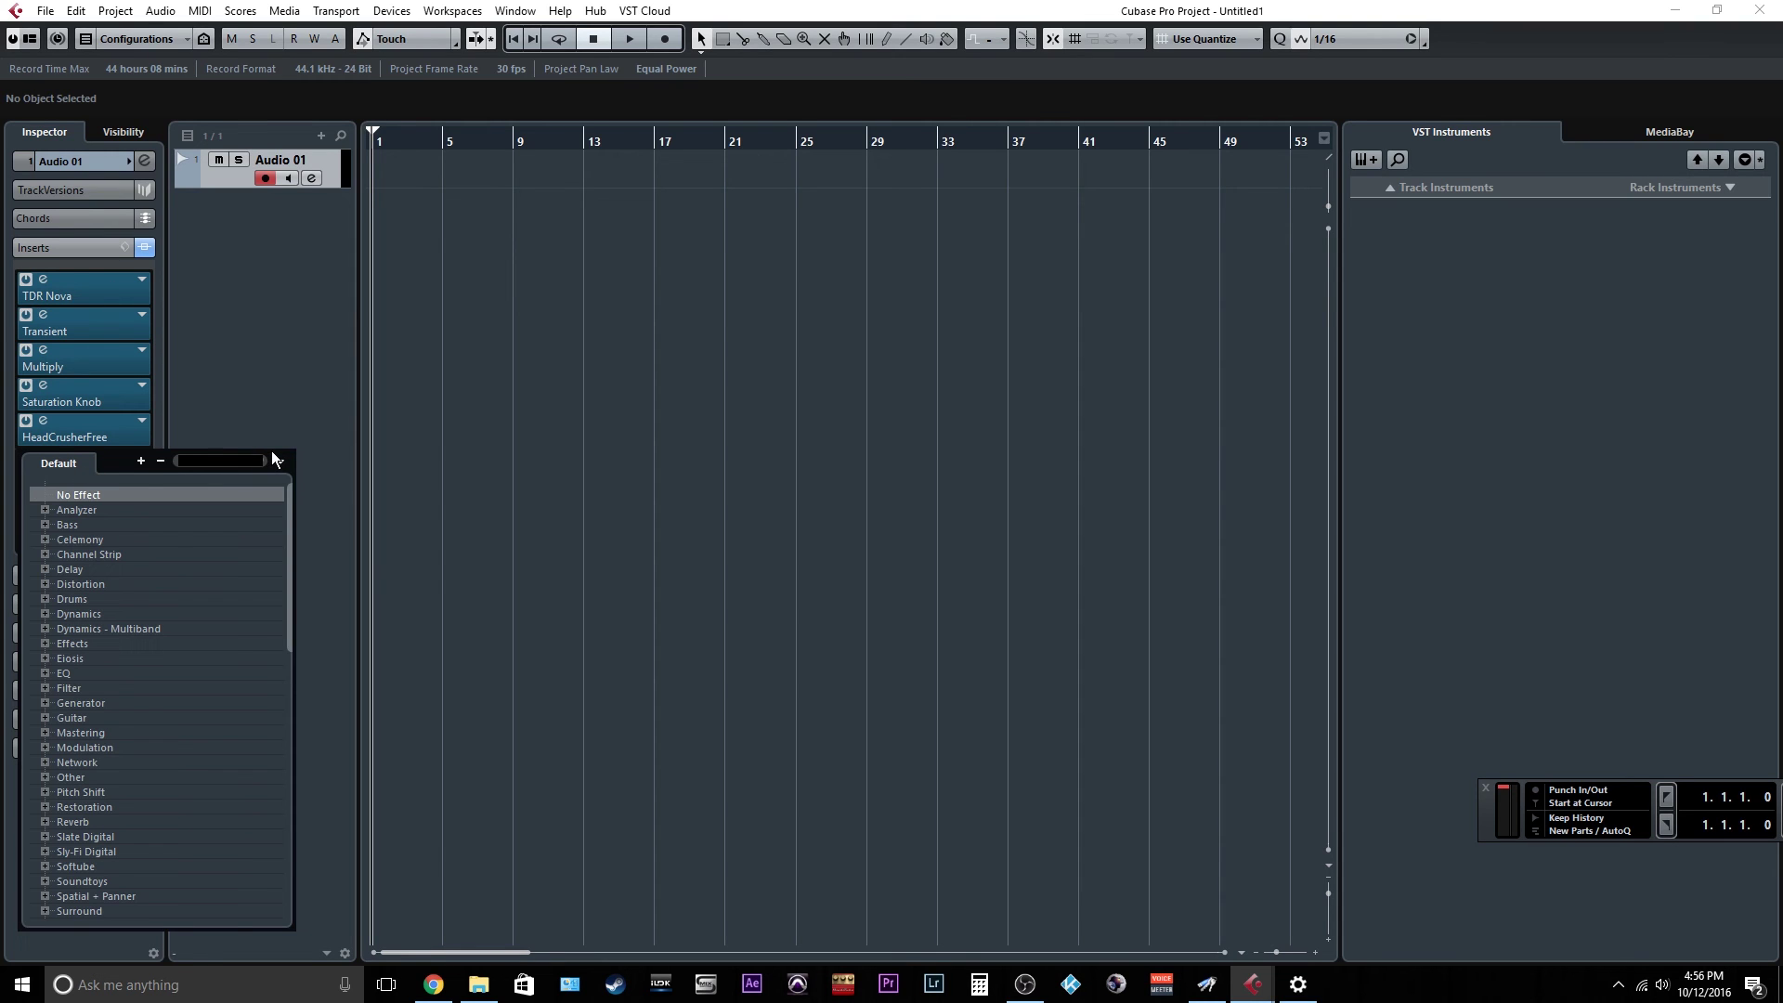
text(compre)
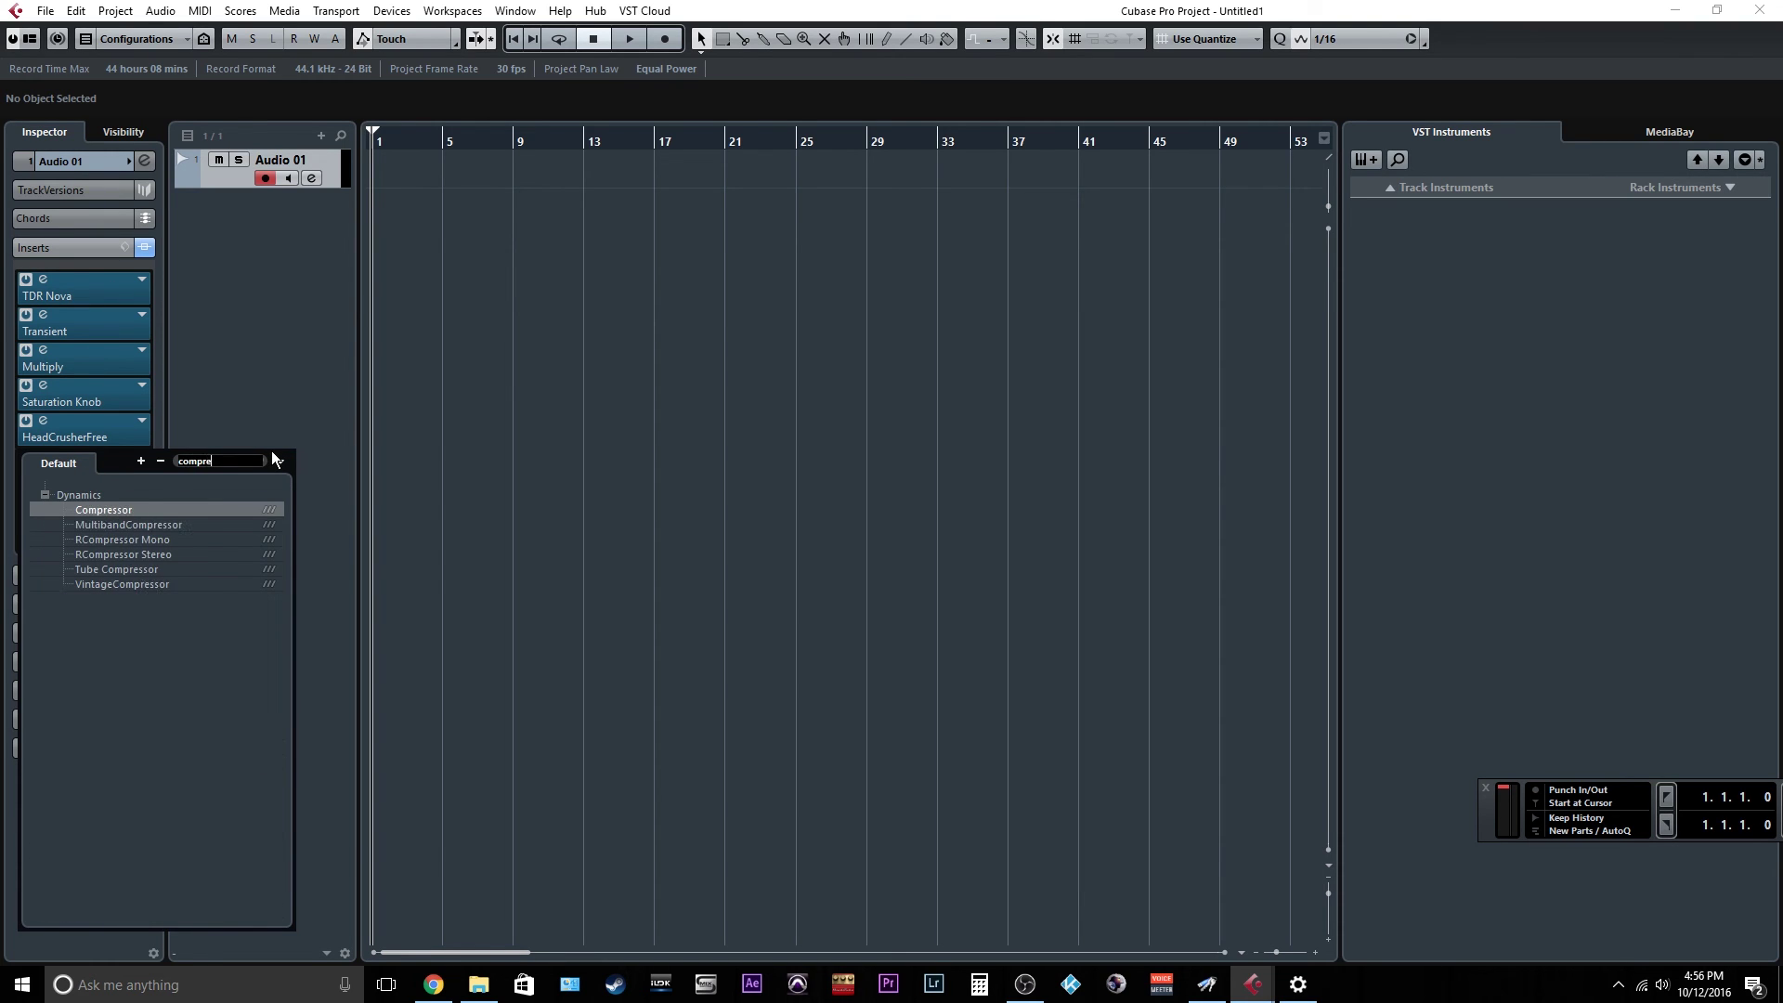
key(Return)
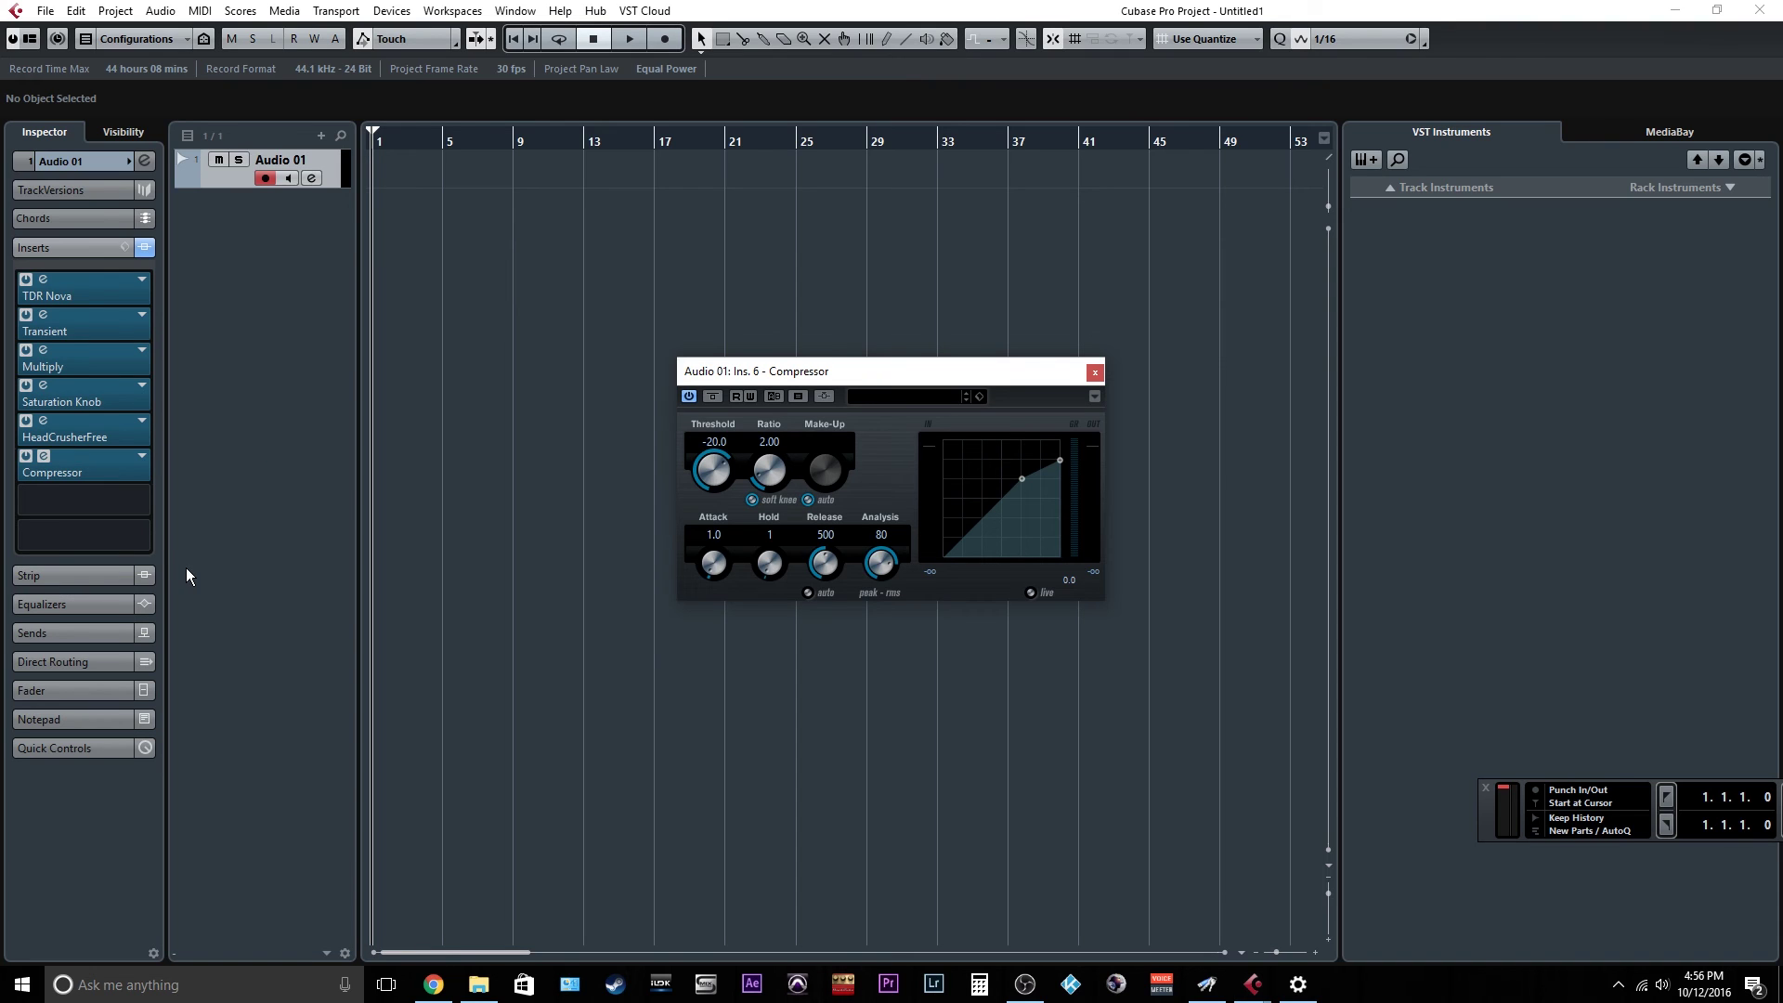
Shift the threshold breakpoint on the Compressor's transfer curve back and forth, and close the plug-in editor
drag(916, 372, 922, 244)
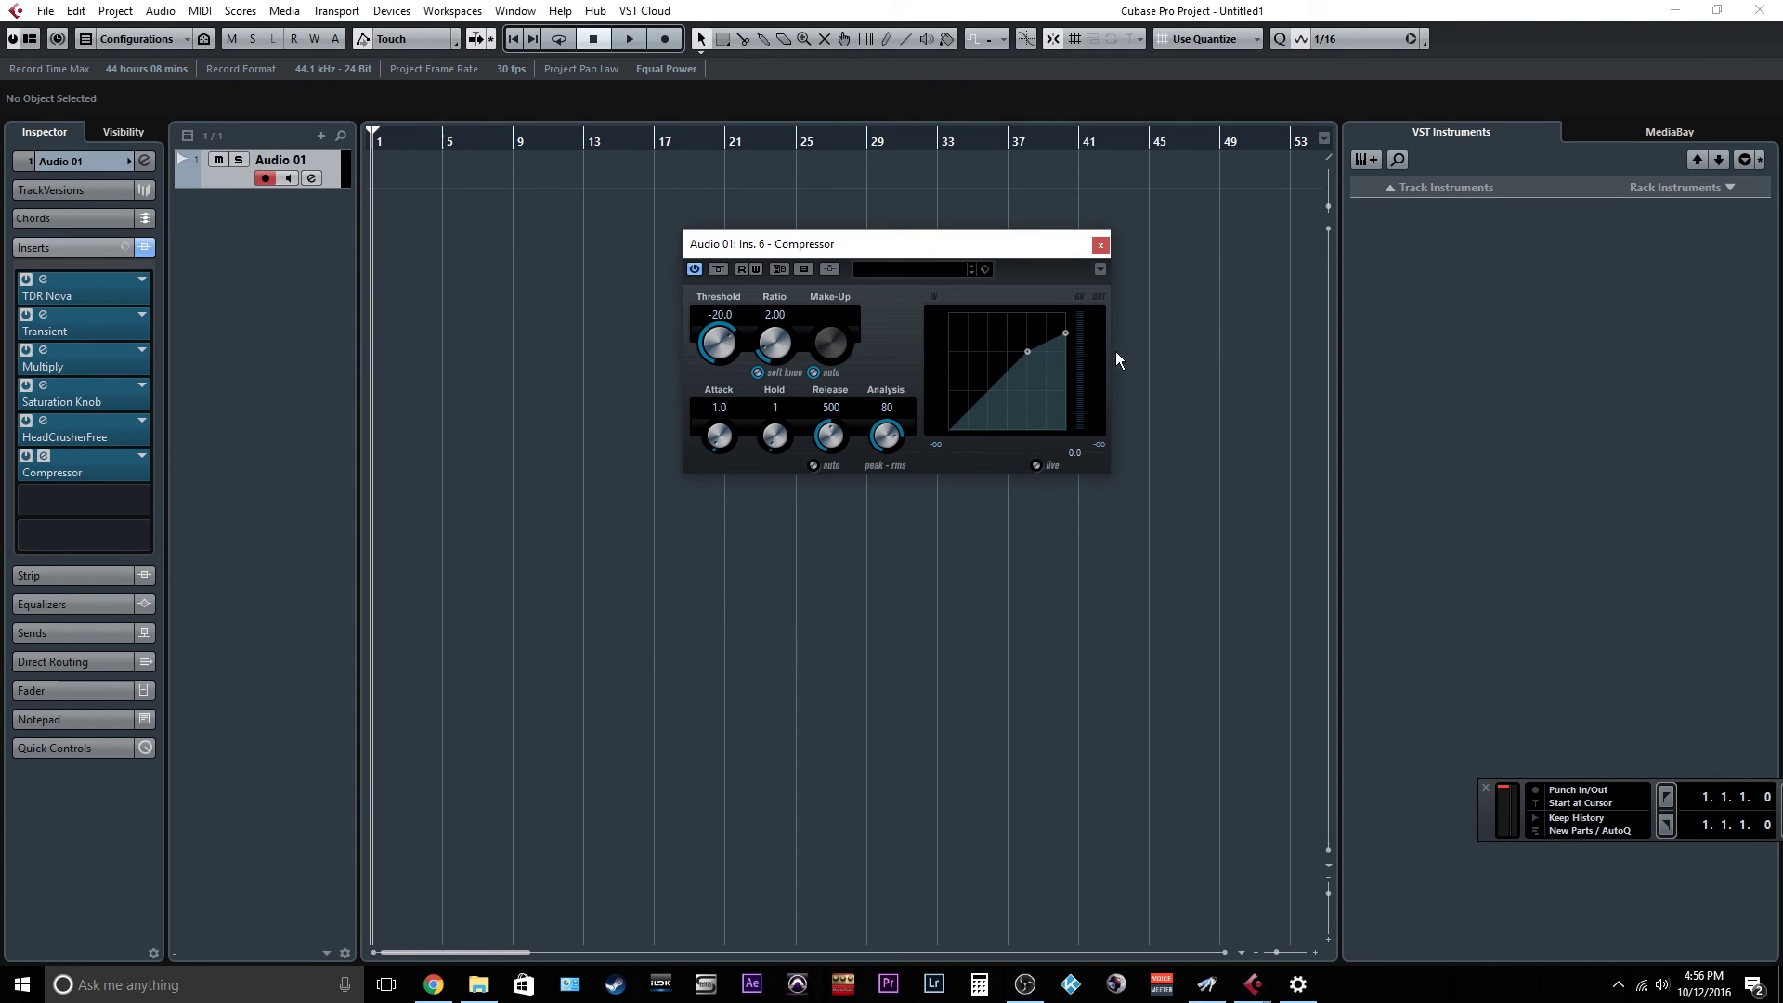
drag(1029, 356, 1044, 358)
drag(1027, 351, 1016, 373)
click(1101, 244)
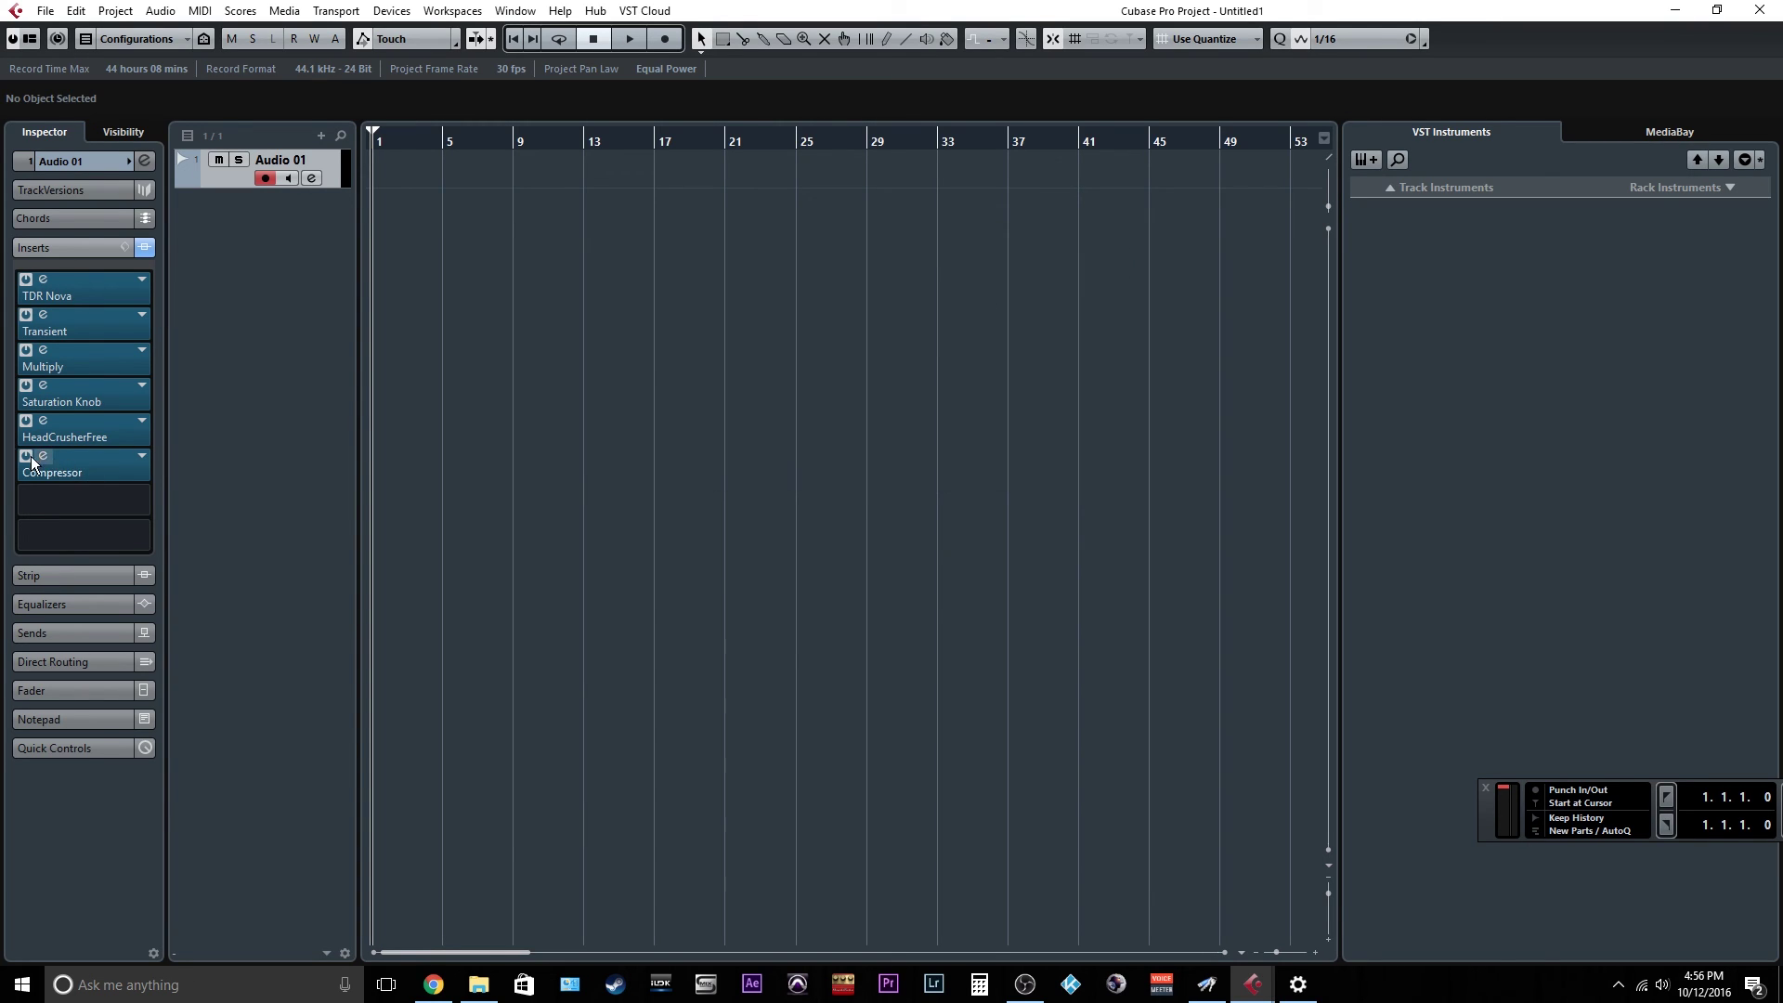
Remove the Compressor from the sixth insert slot of Audio 01 by setting the slot to No Effect
click(135, 460)
scroll(290, 538, up, 10)
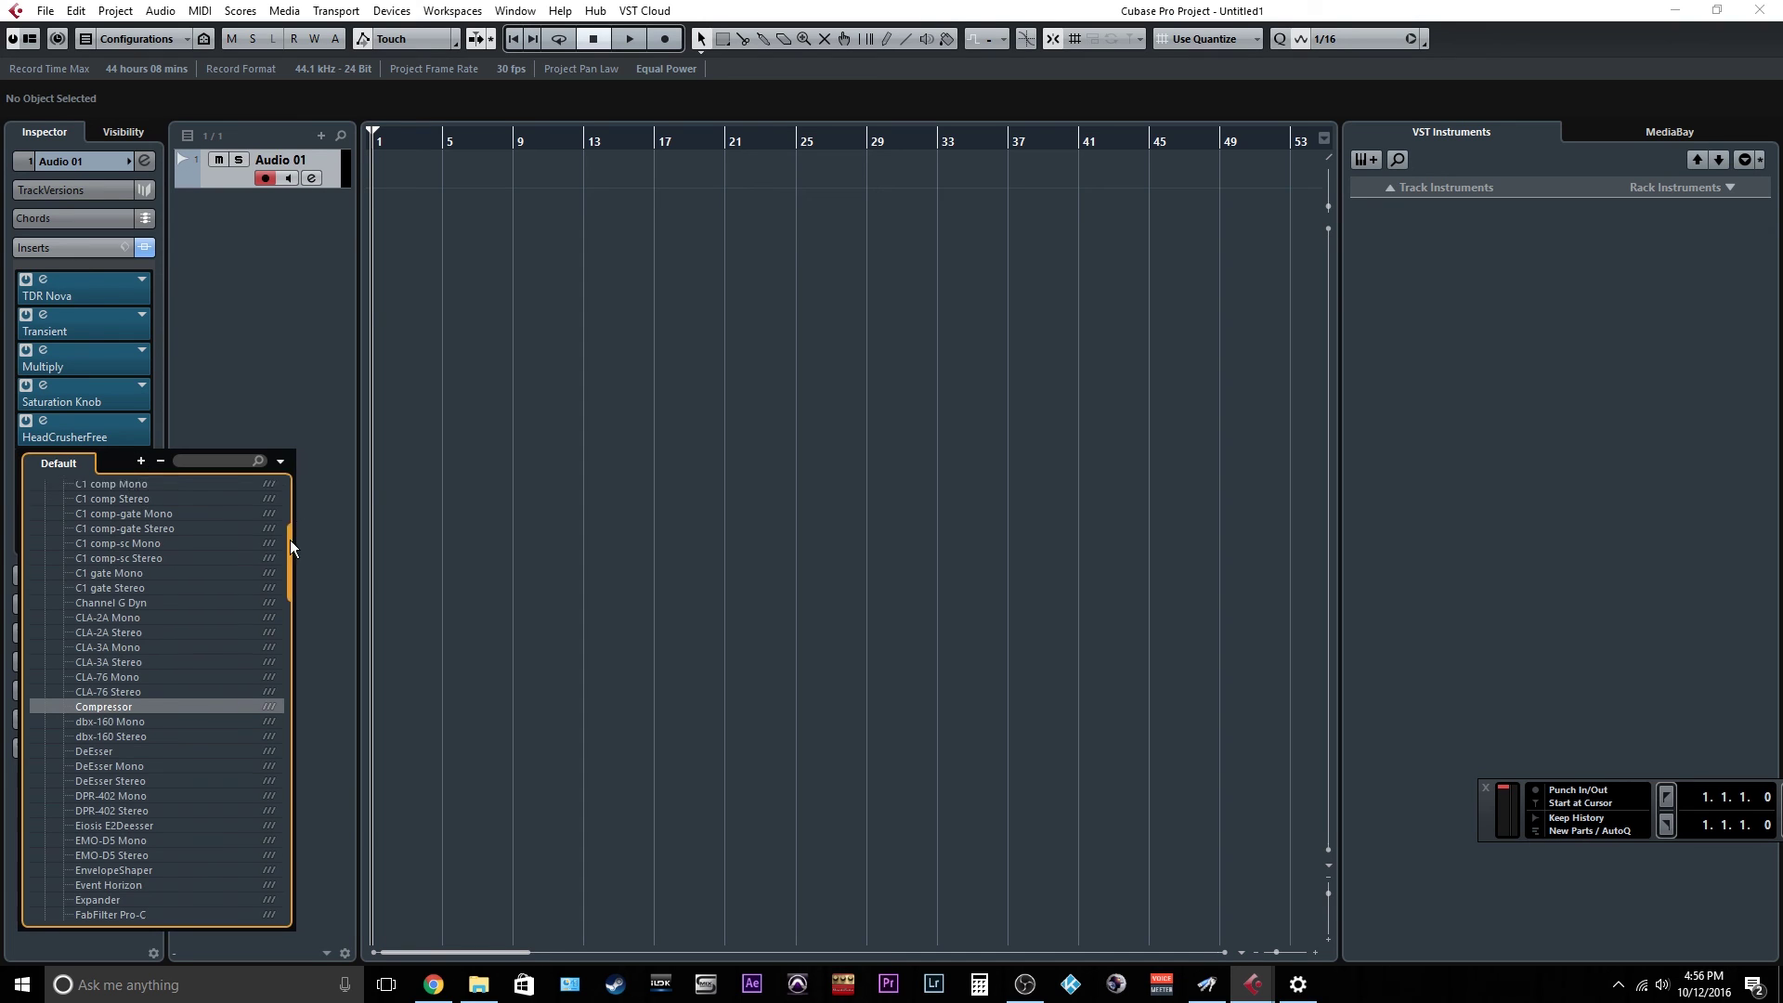
click(46, 614)
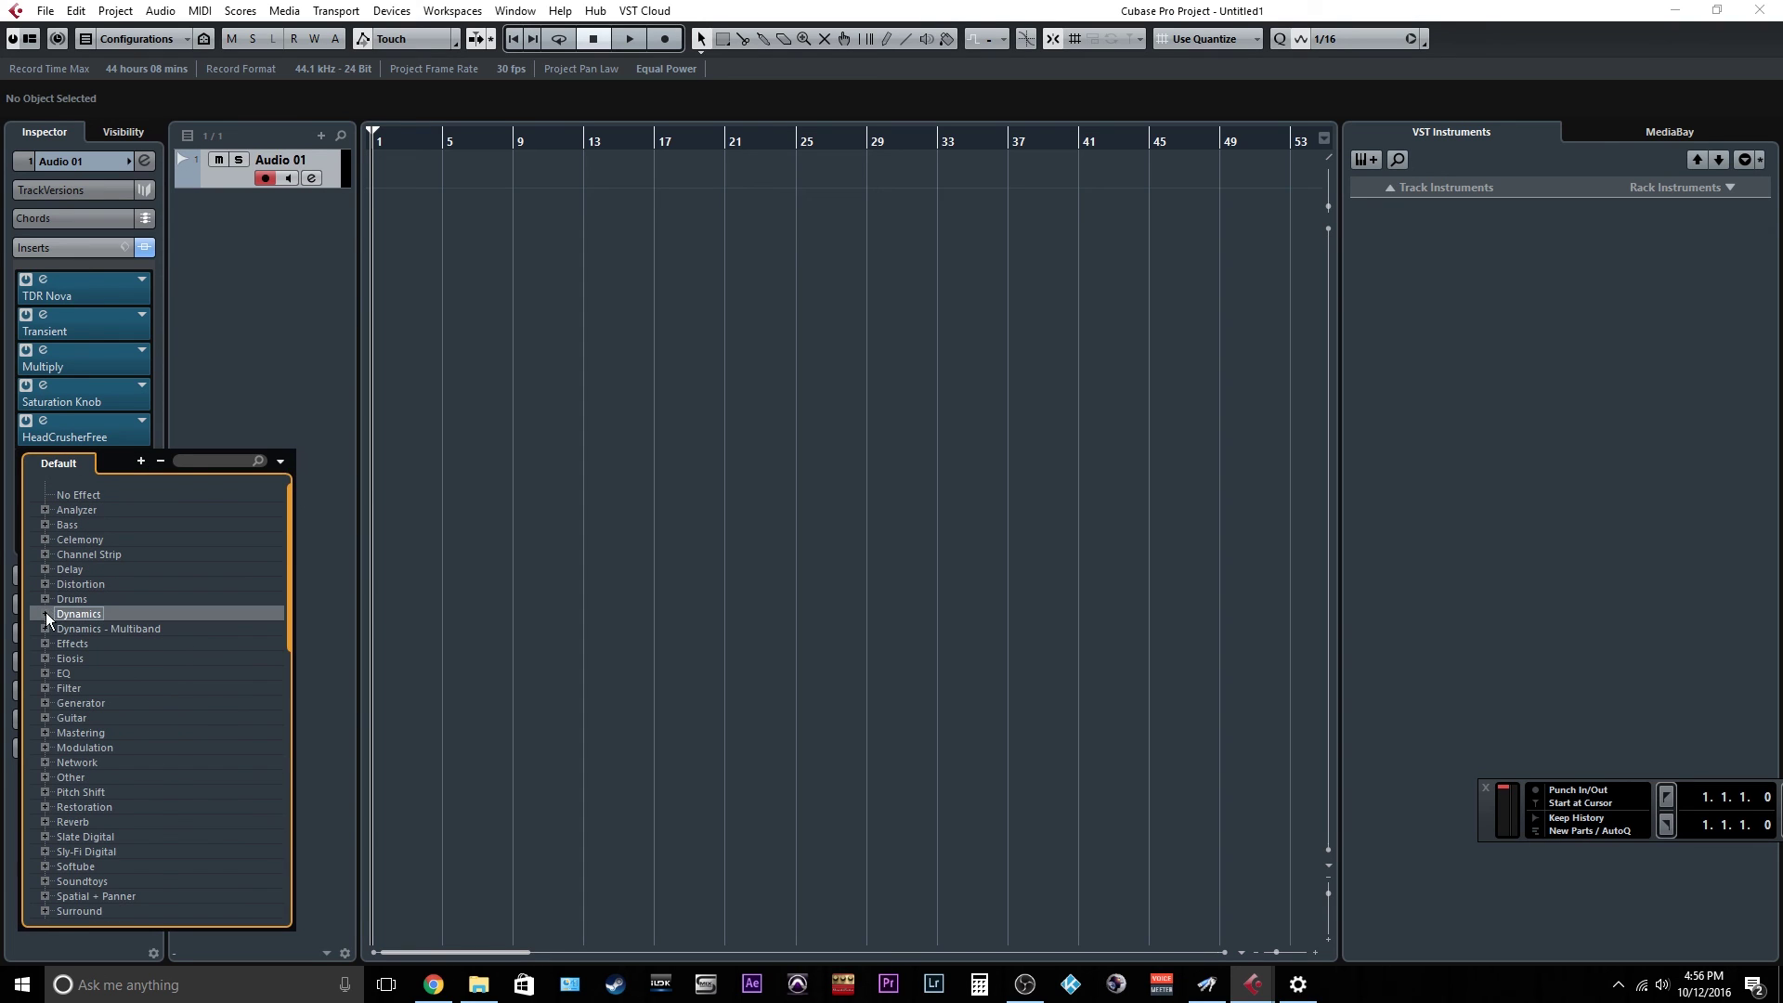
click(78, 494)
click(862, 540)
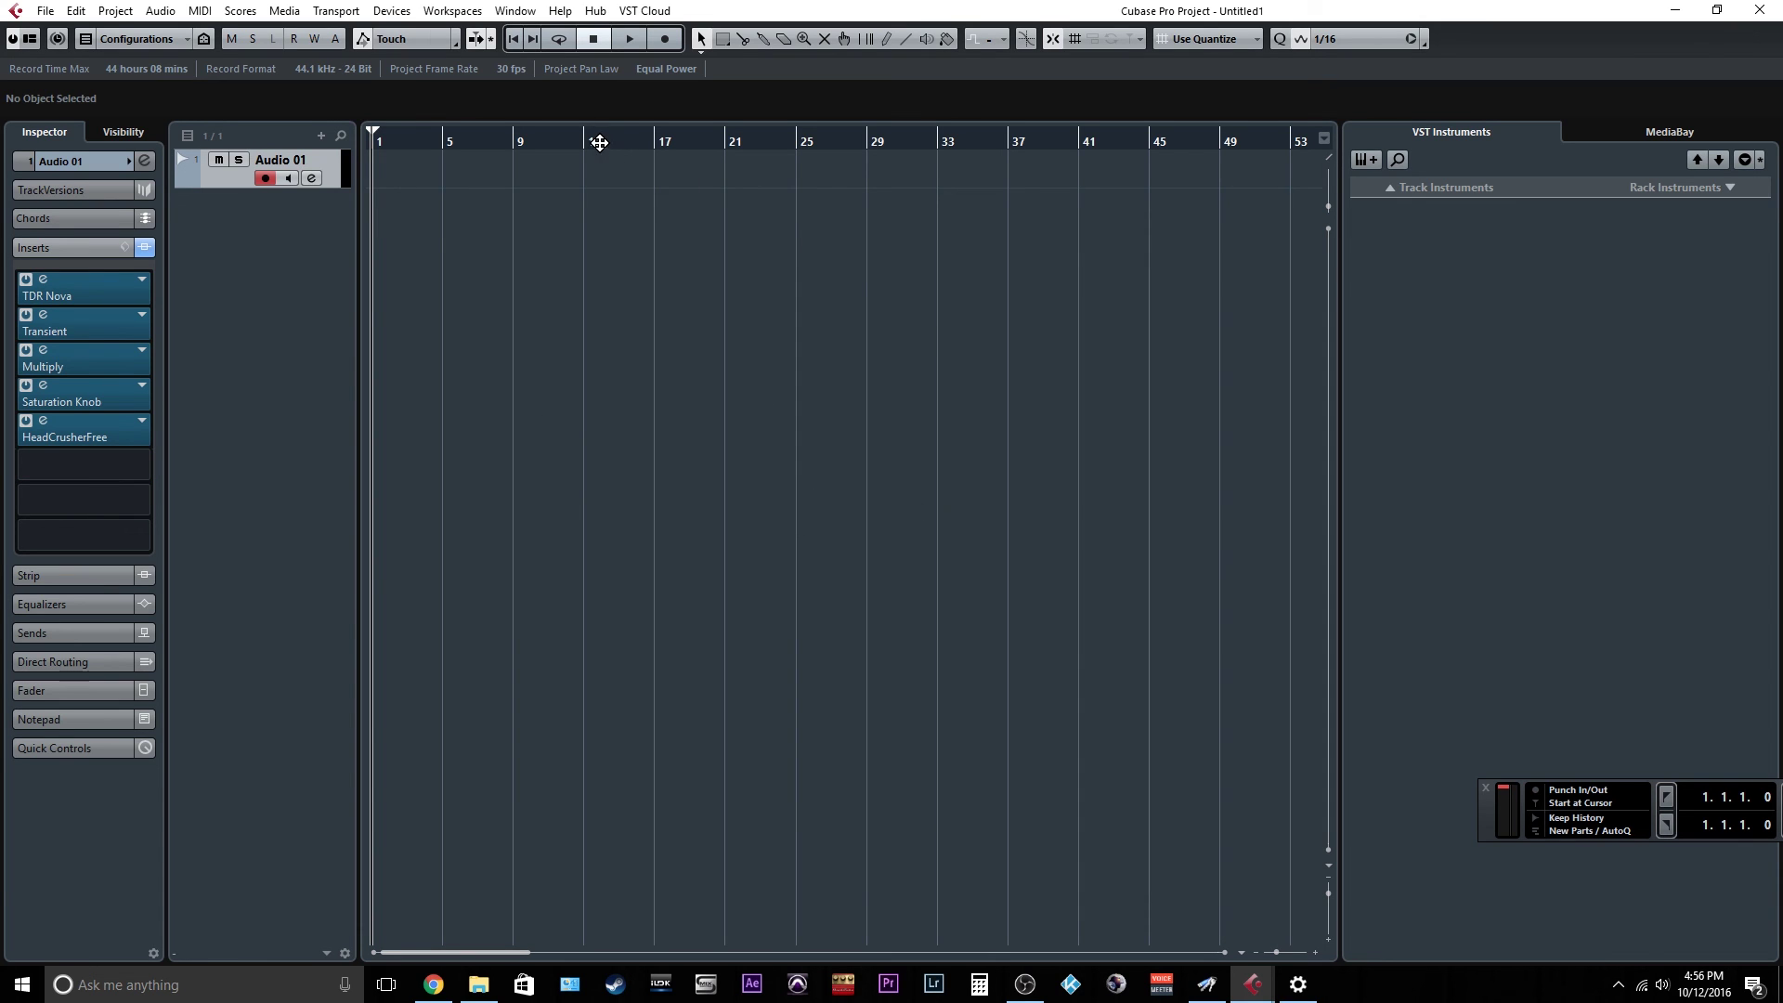
drag(599, 142, 574, 171)
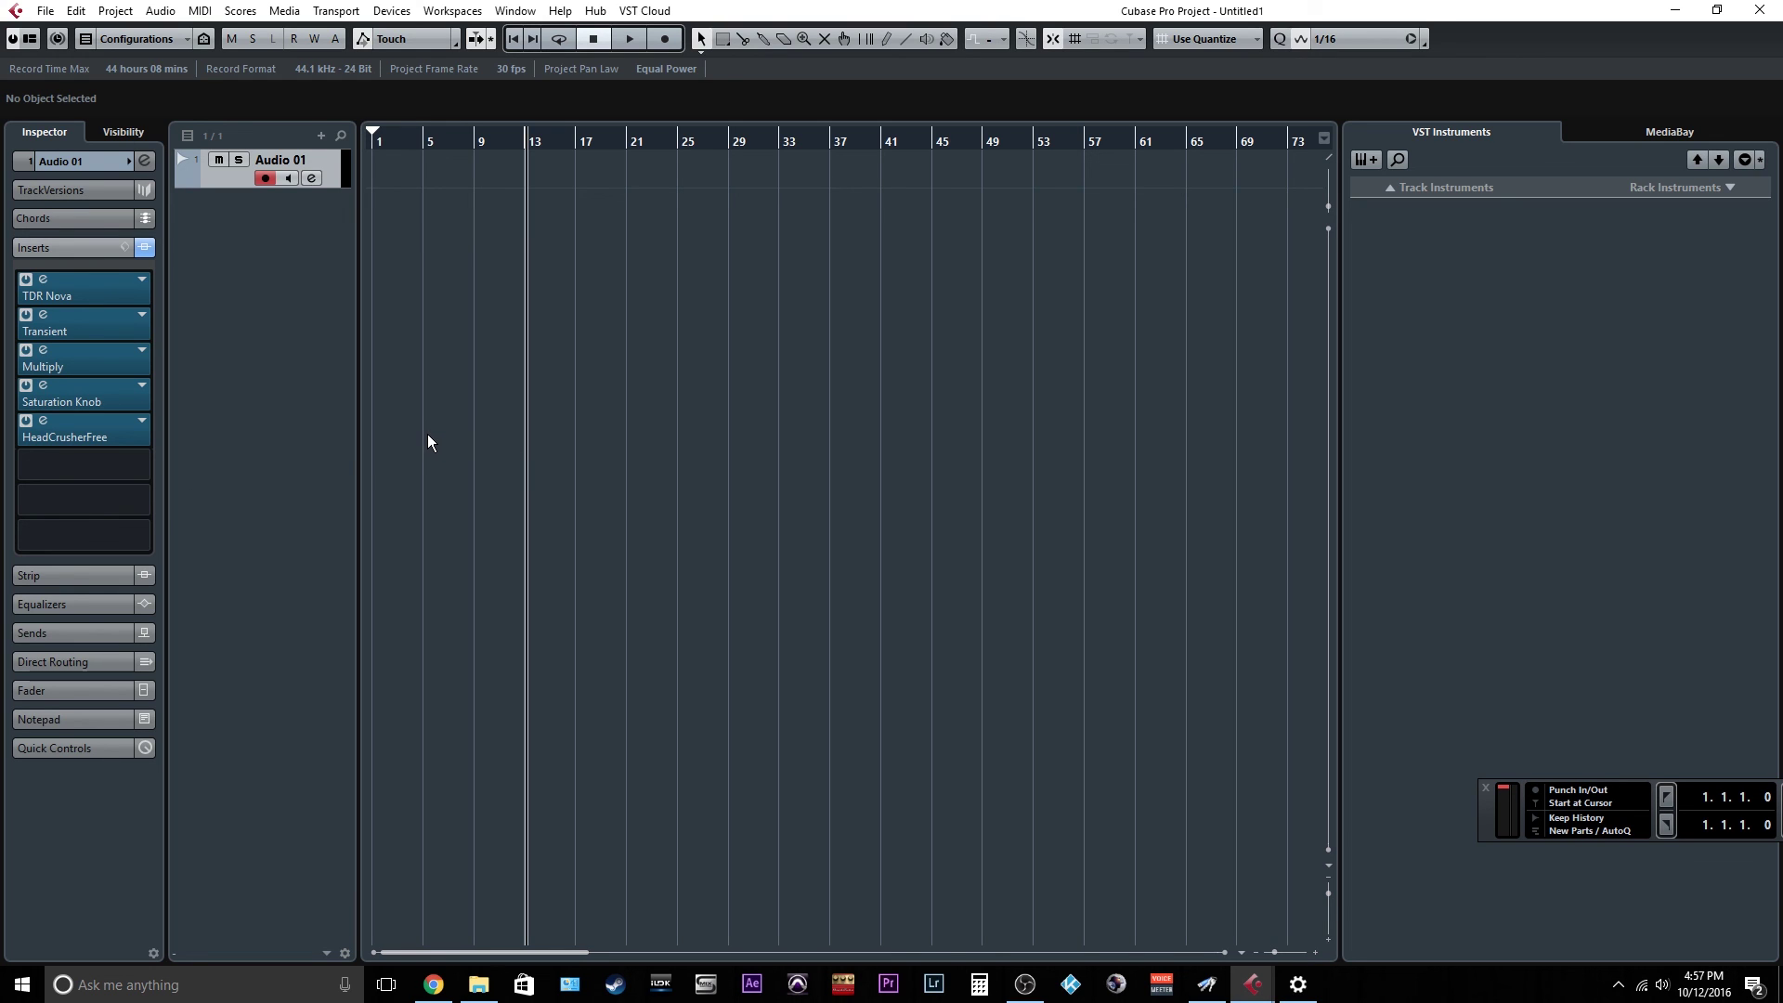
click(137, 473)
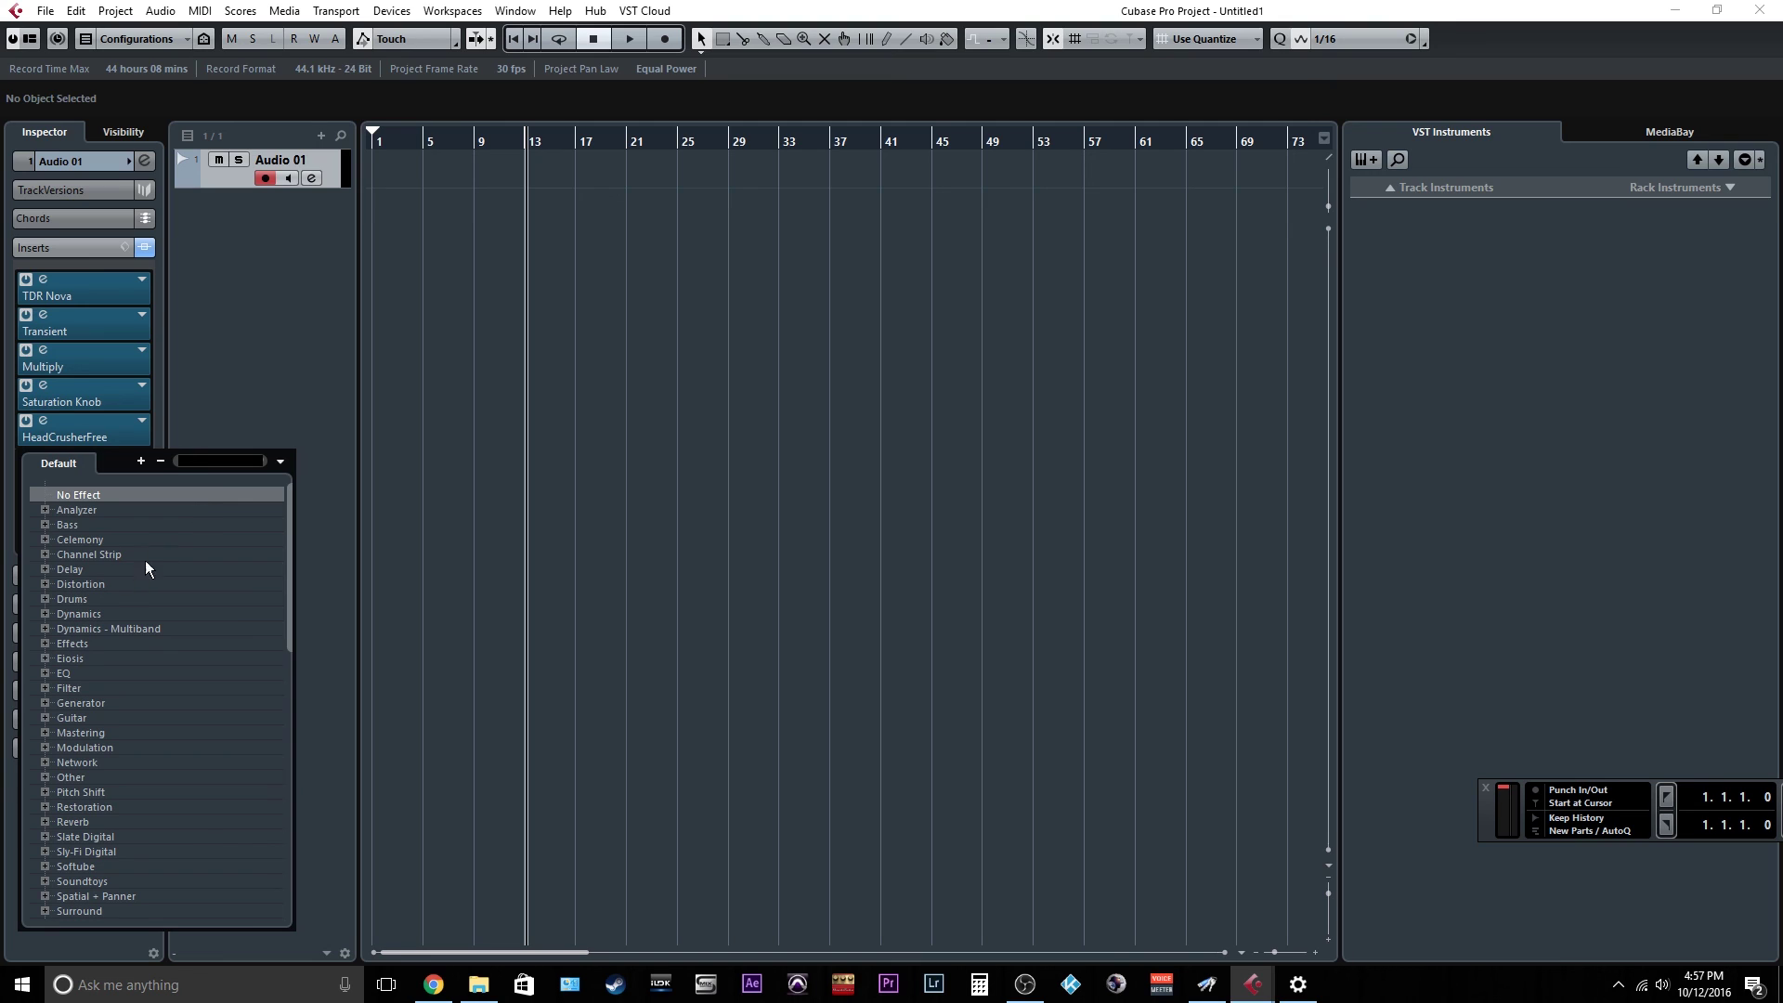
click(279, 373)
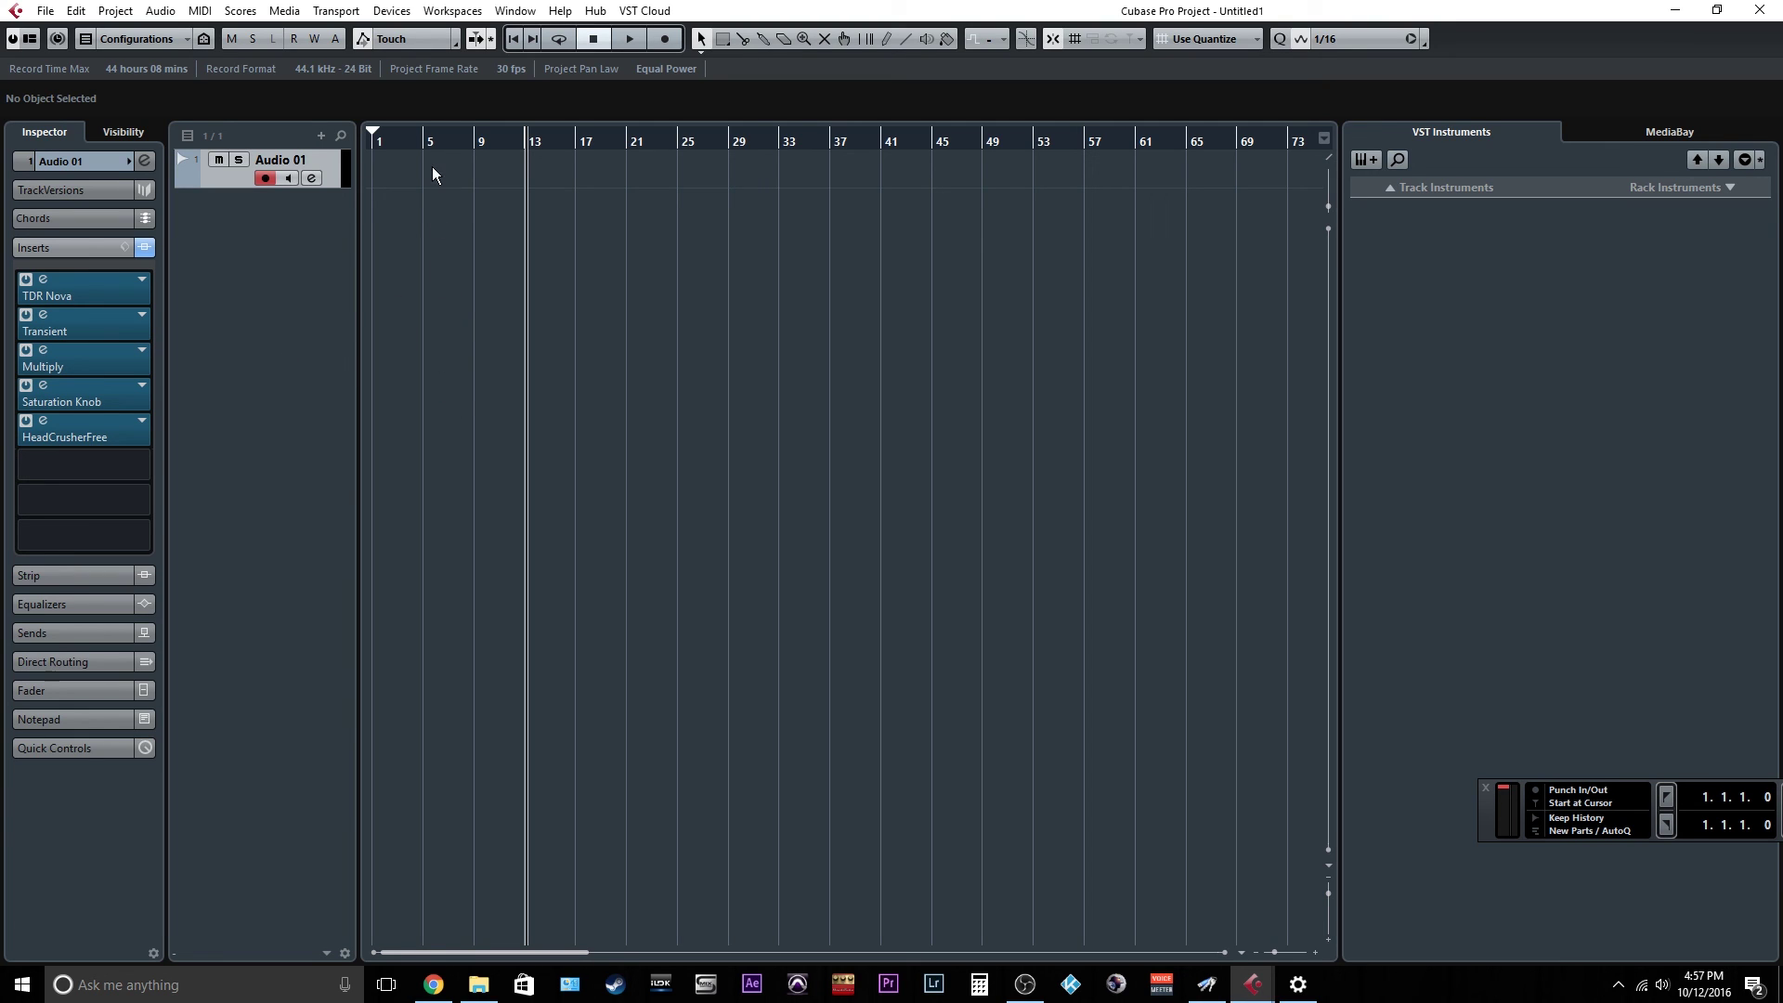
drag(426, 146, 436, 206)
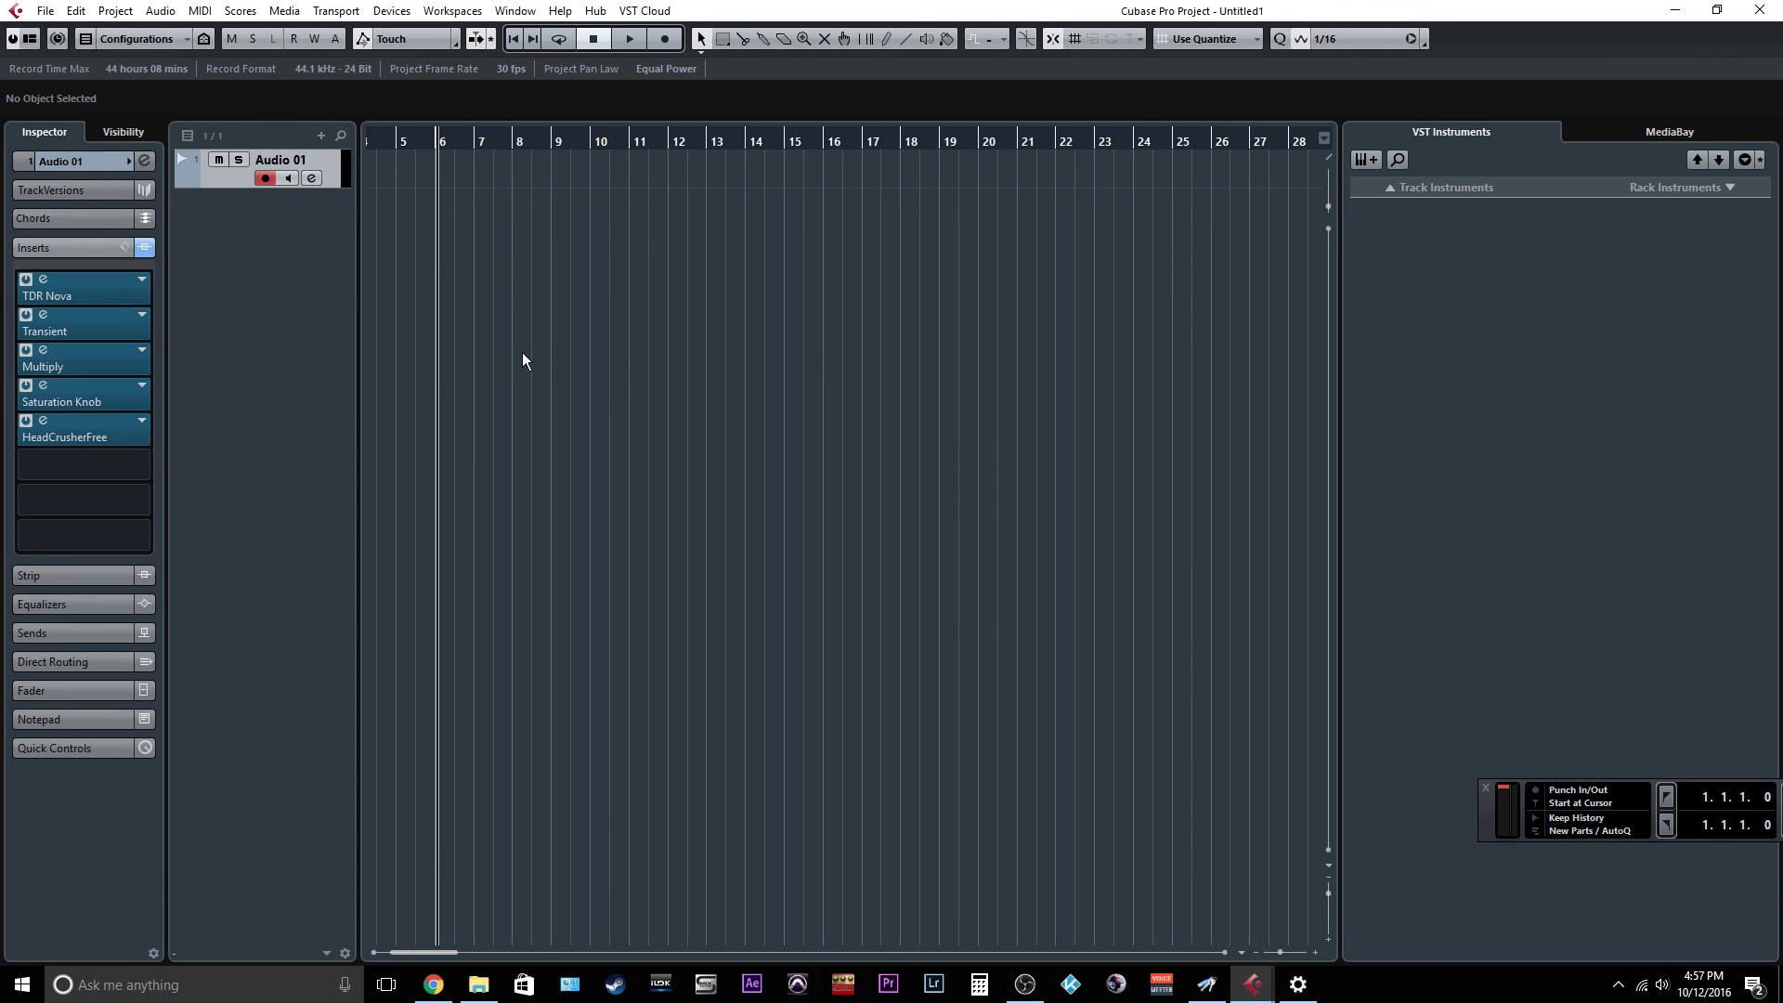
scroll(527, 393, left, 3)
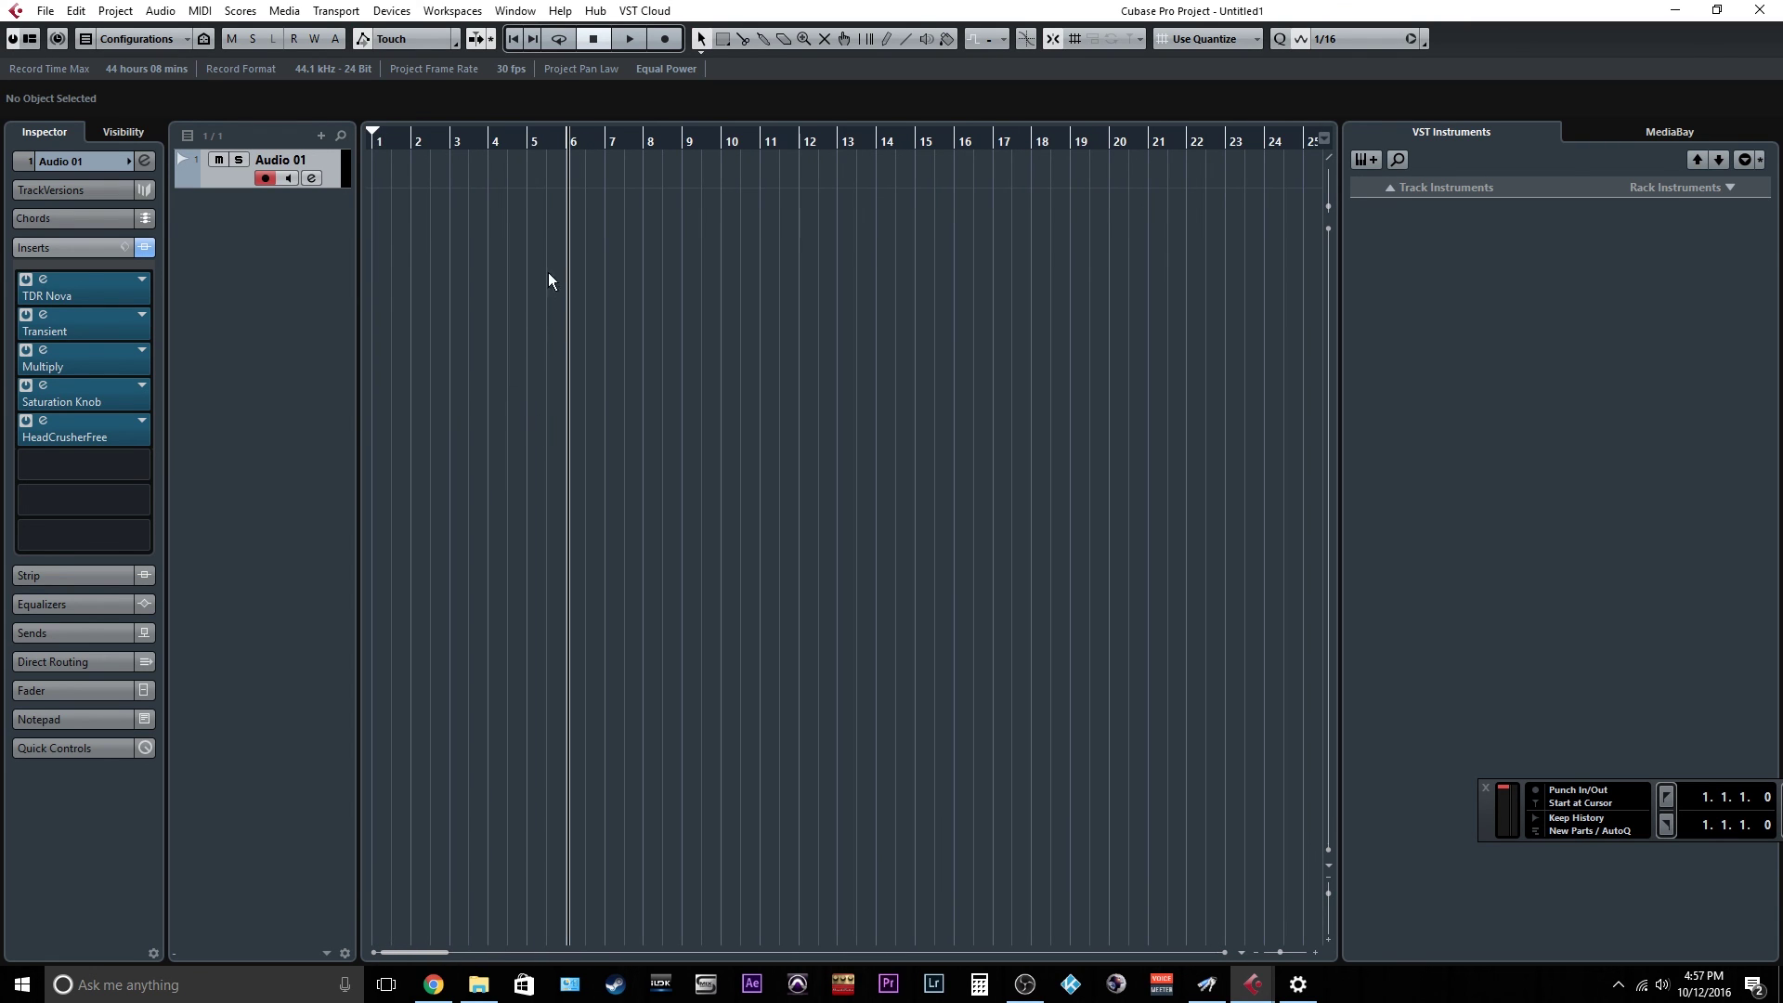
drag(535, 125, 532, 114)
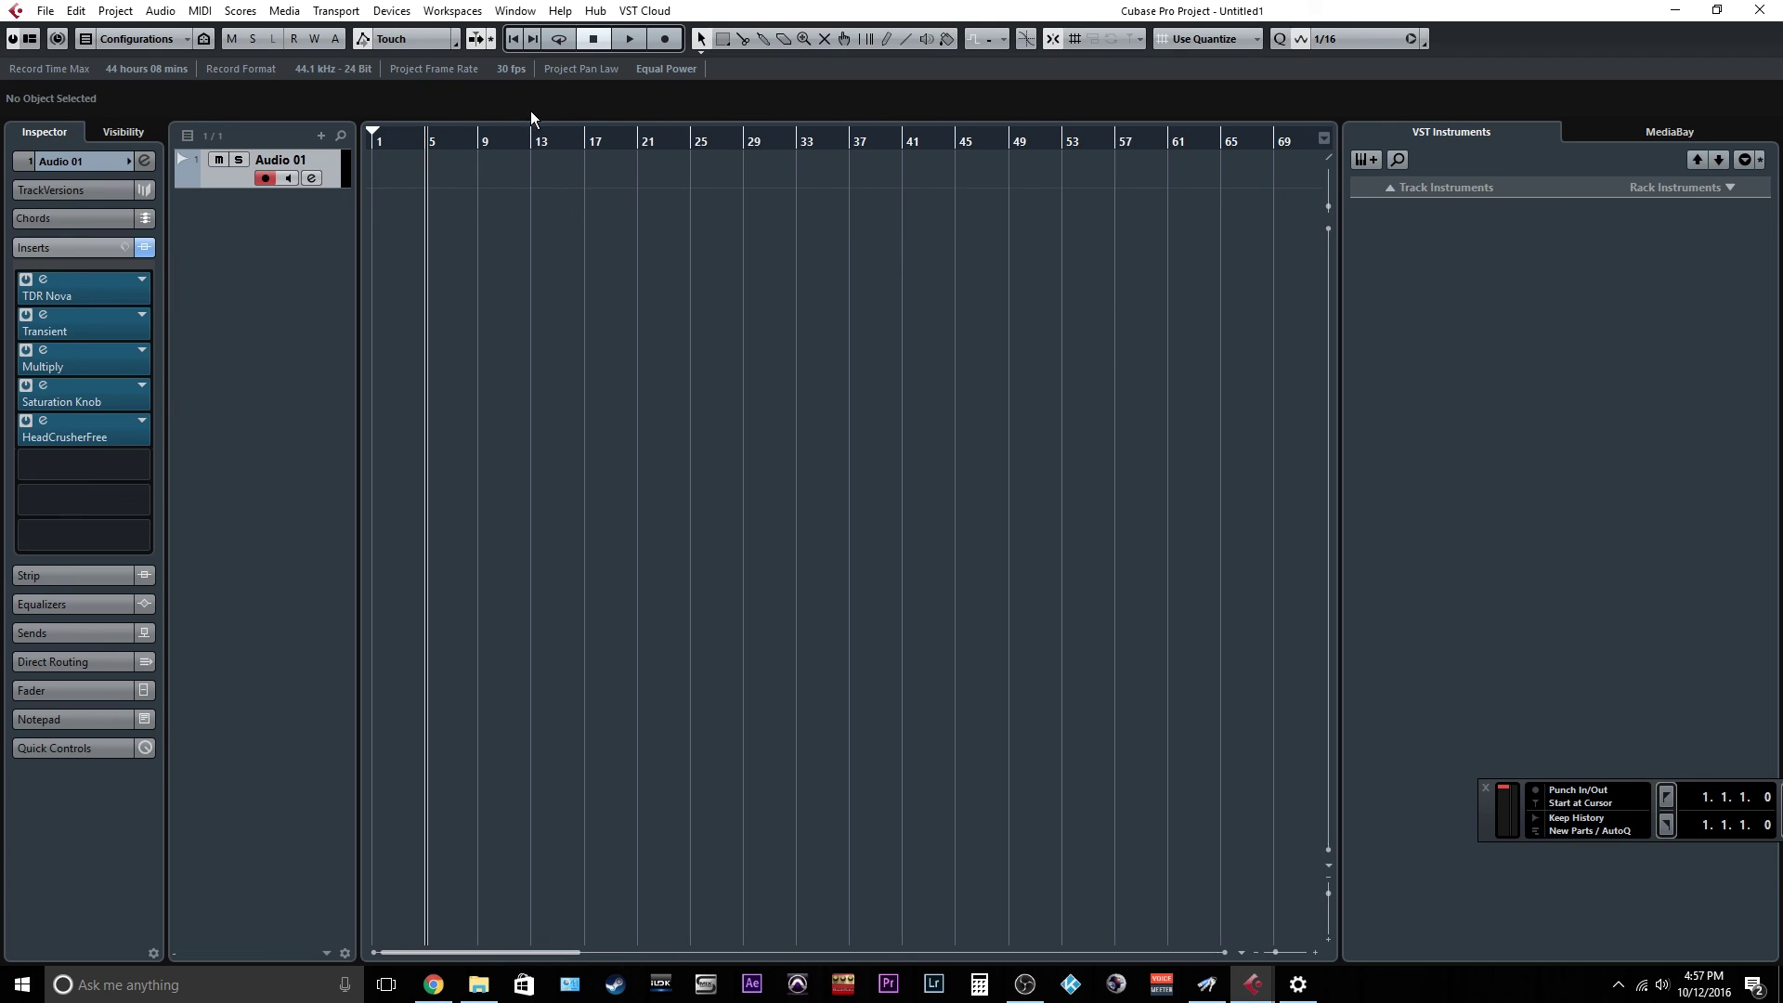